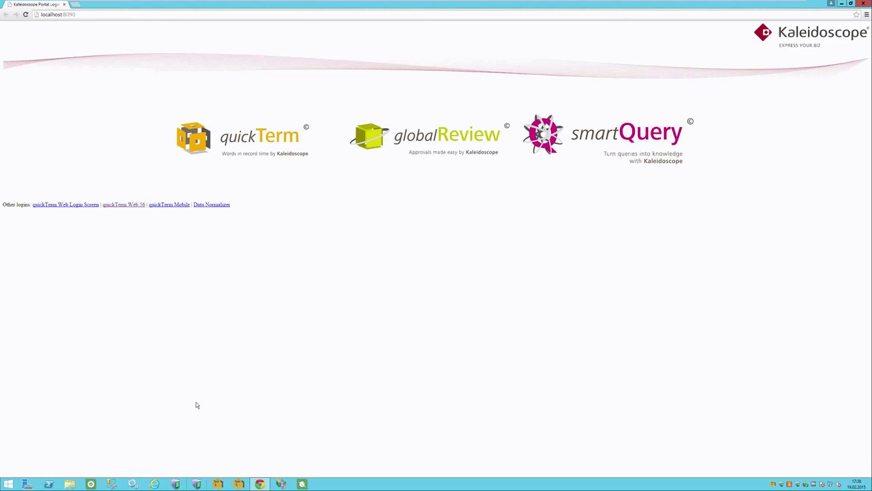
# Launch quickTerm from the portal and switch its interface language from German to English.
pyautogui.click(199, 141)
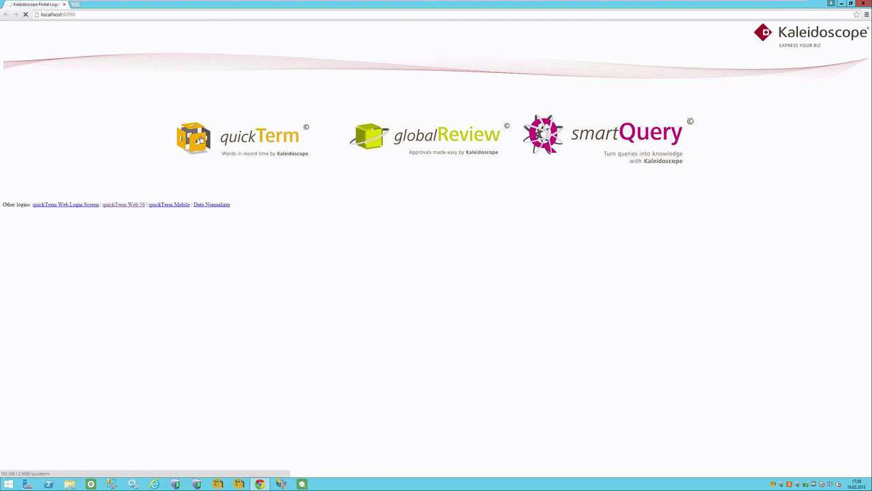
pyautogui.click(205, 140)
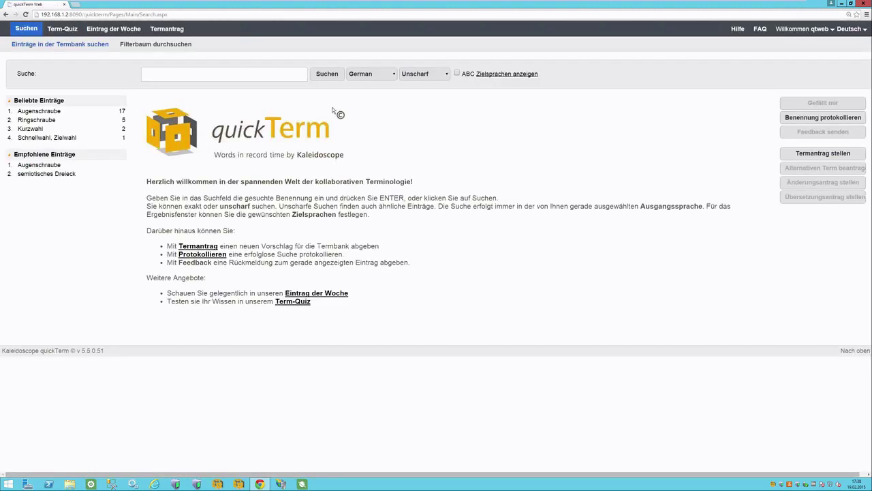
pyautogui.click(855, 30)
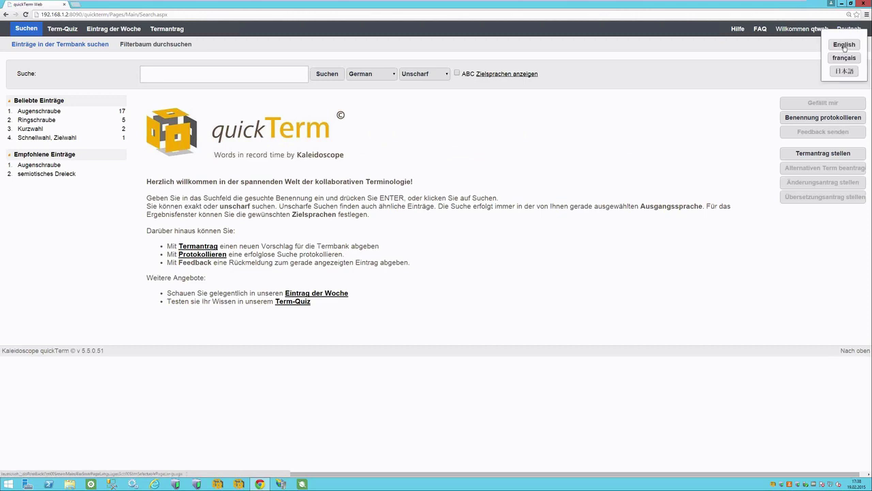
pyautogui.click(844, 46)
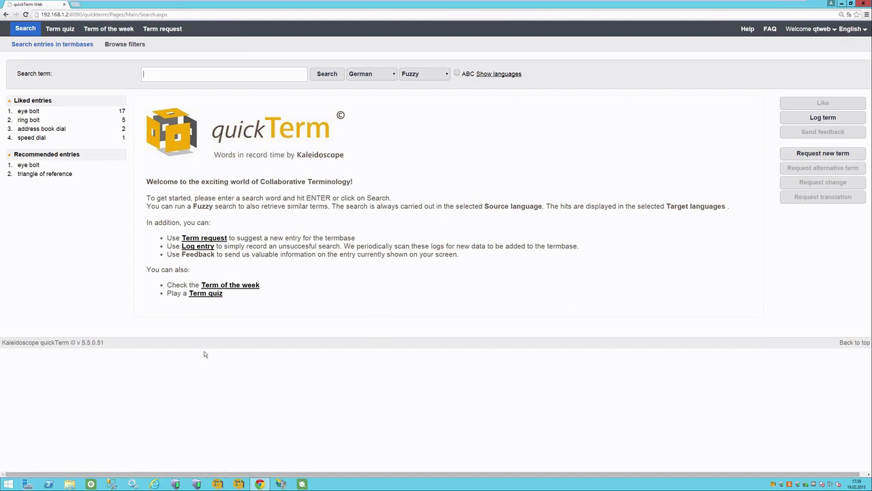
# View the Eye bolt term of the week, set the search source language to English, and open Term quiz.
pyautogui.click(113, 34)
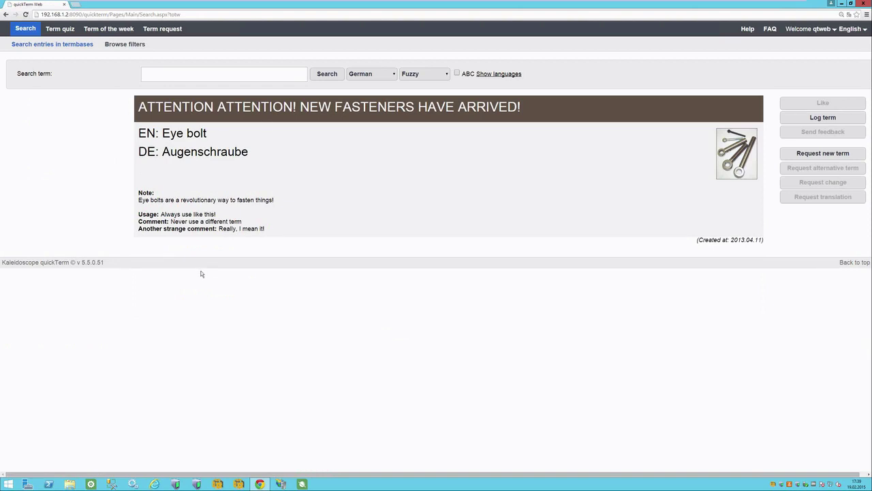
pyautogui.press('Num_Lock')
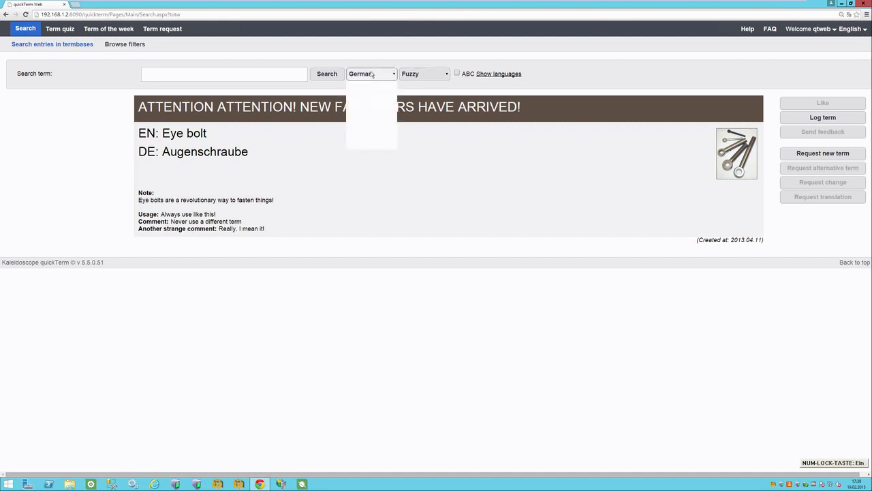
pyautogui.click(371, 73)
pyautogui.press('Escape')
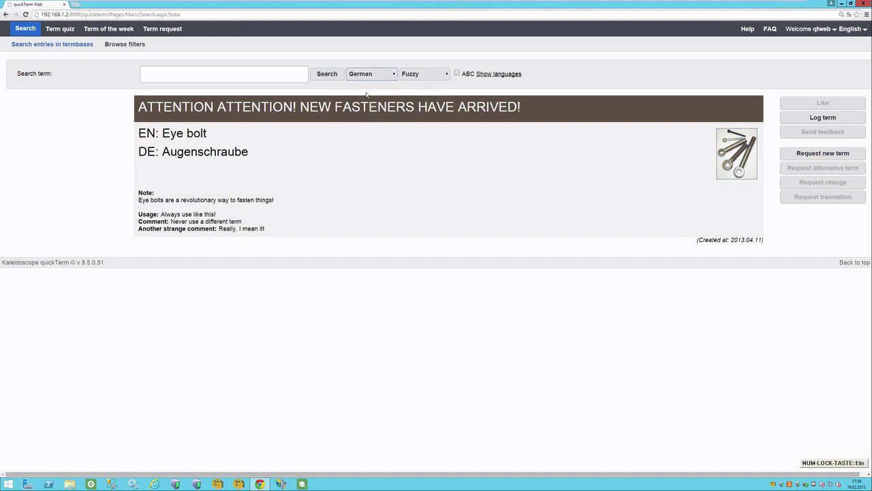
pyautogui.click(366, 94)
pyautogui.click(65, 32)
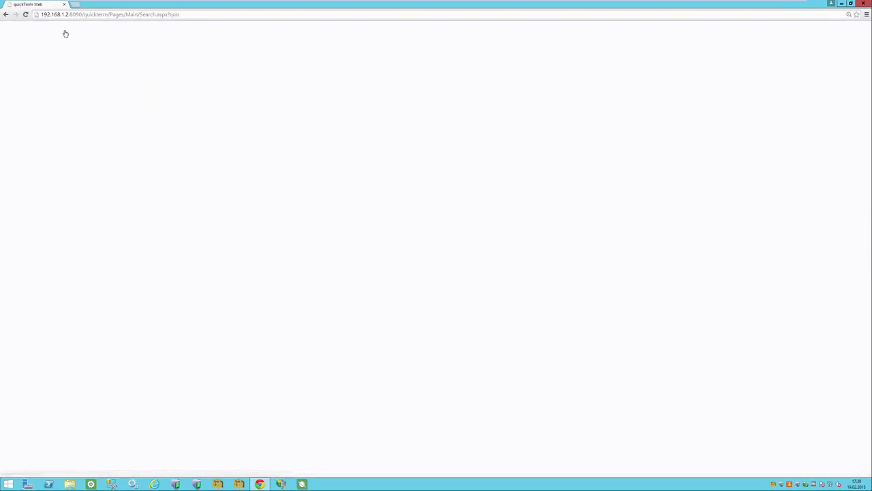
# Start the quiz, answer the Dialing Function question with Rapid dial, and return to Search.
pyautogui.click(456, 137)
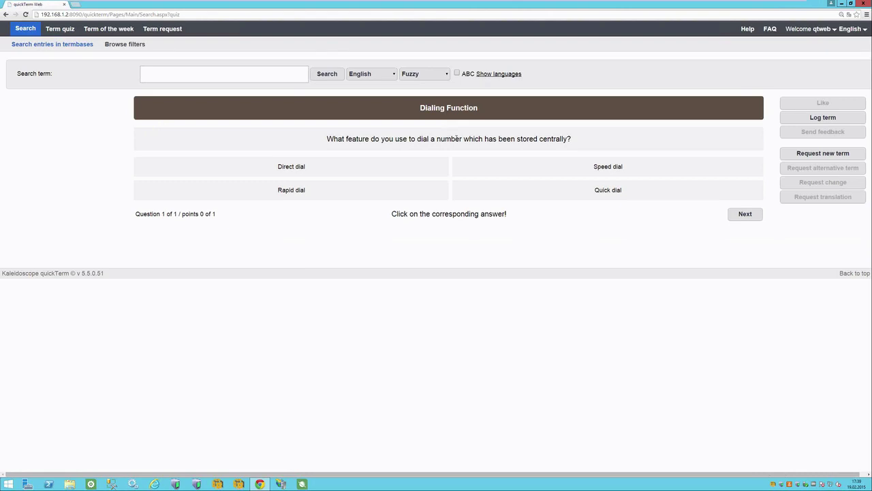
pyautogui.moveTo(327, 140); pyautogui.dragTo(577, 141)
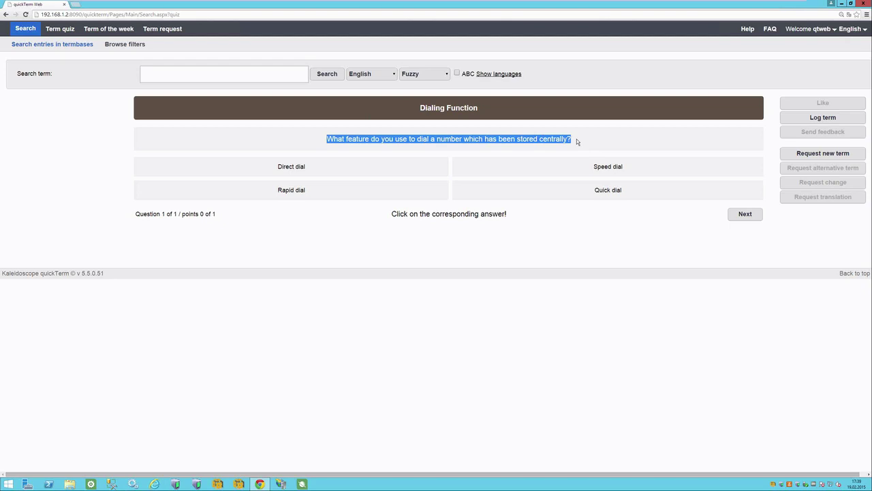
pyautogui.click(295, 195)
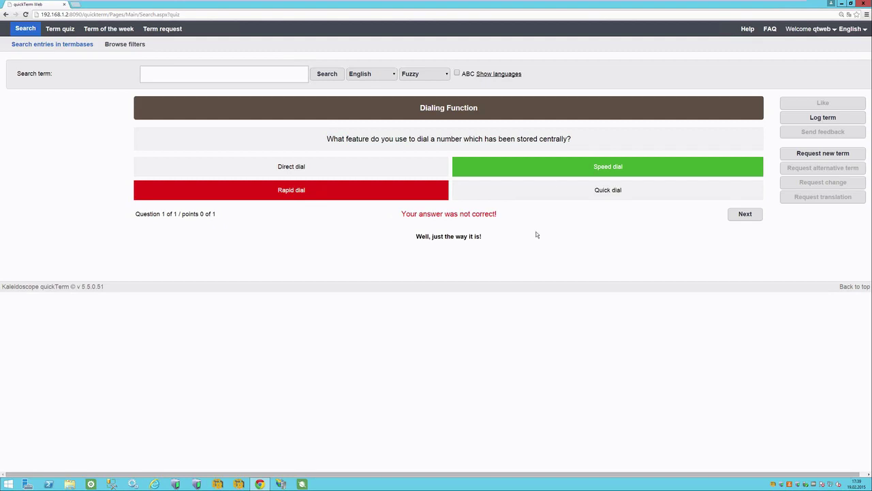
pyautogui.moveTo(413, 237); pyautogui.dragTo(487, 239)
pyautogui.click(487, 238)
pyautogui.press('Num_Lock')
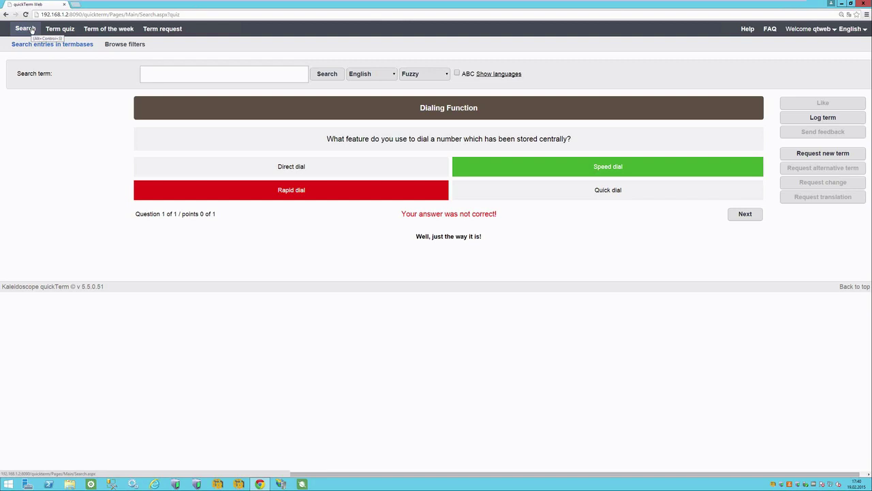
pyautogui.click(31, 30)
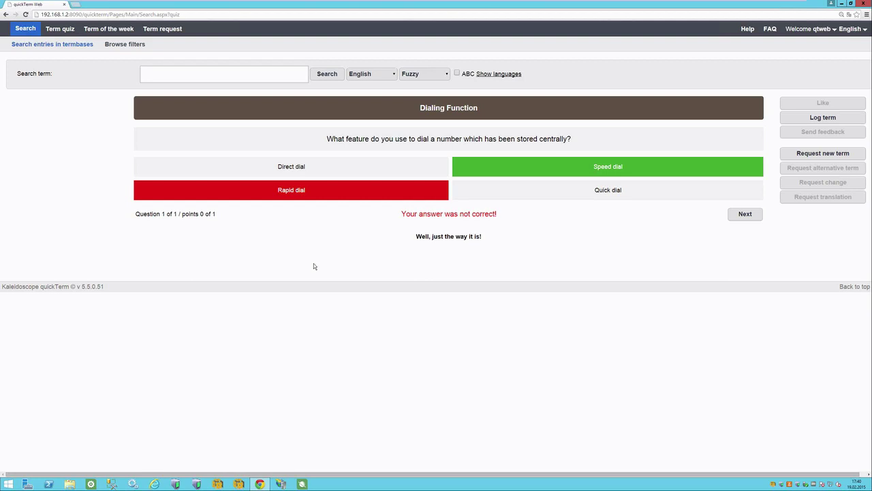
pyautogui.click(28, 32)
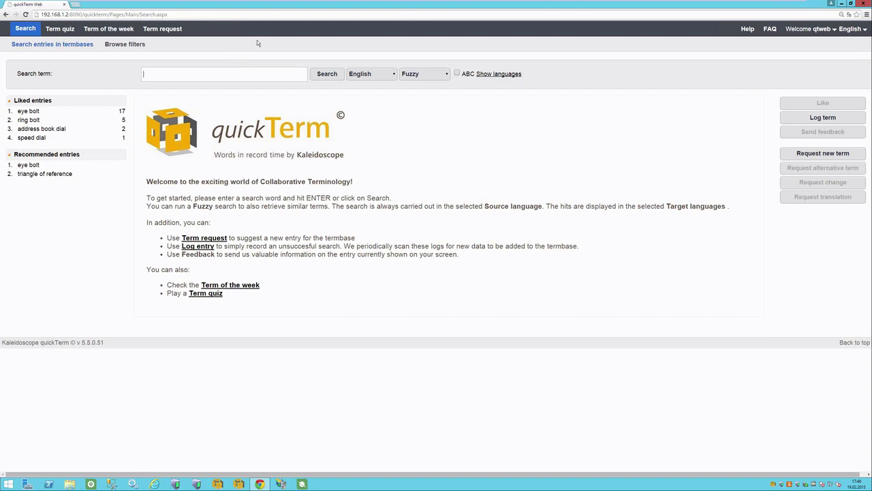
# Run a fuzzy English search for 'triangle of meaning' to show its English and German entries.
pyautogui.press('Num_Lock')
pyautogui.press('Num_Lock')
pyautogui.click(158, 75)
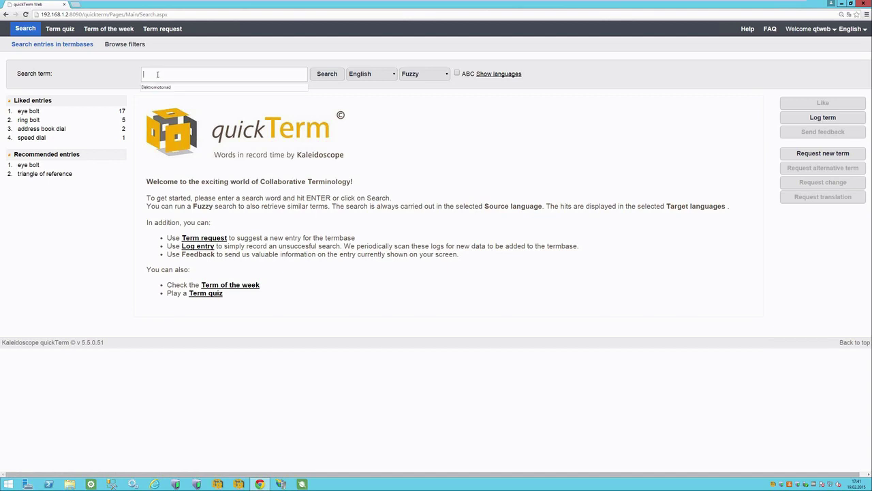
pyautogui.write('triangl')
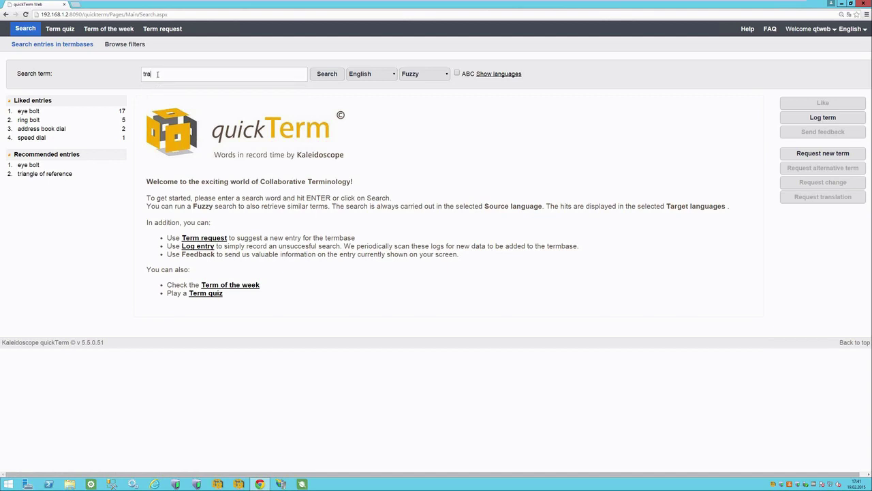
pyautogui.write('e of meaning')
pyautogui.click(334, 76)
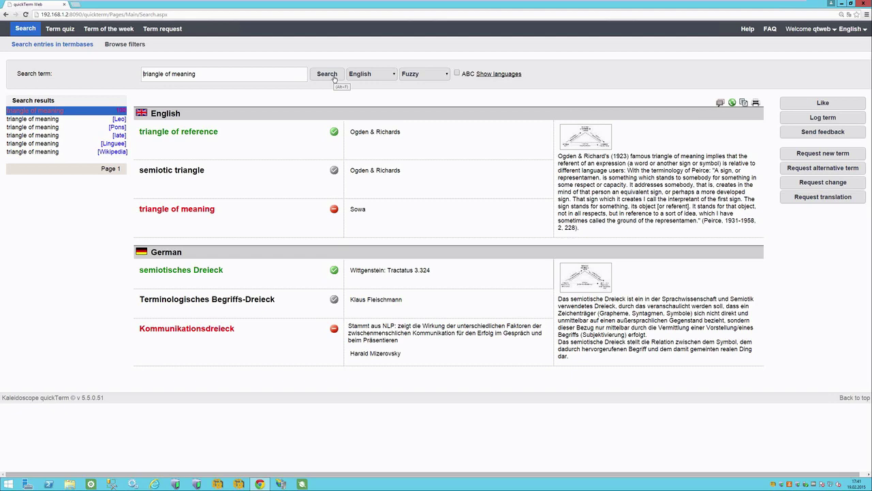
# Review the triangle of meaning result entry, then switch to the Browse filters view.
pyautogui.click(140, 132)
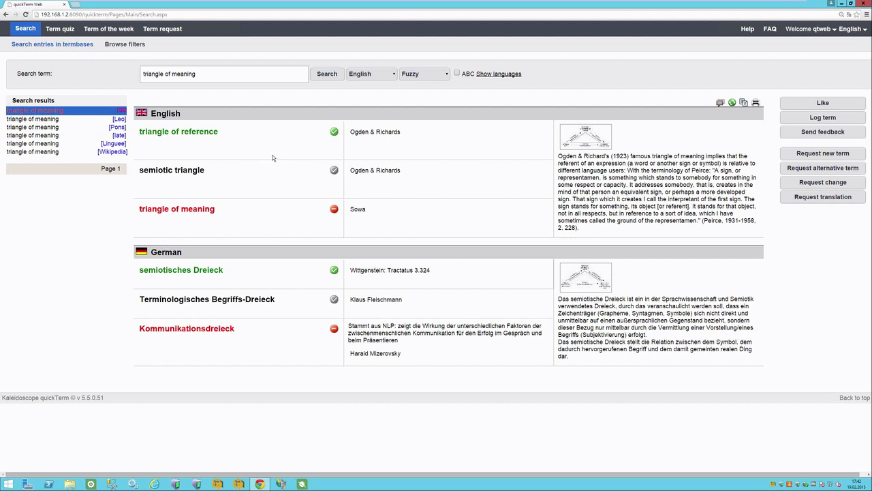
pyautogui.moveTo(140, 209); pyautogui.dragTo(197, 210)
pyautogui.click(297, 216)
pyautogui.click(203, 70)
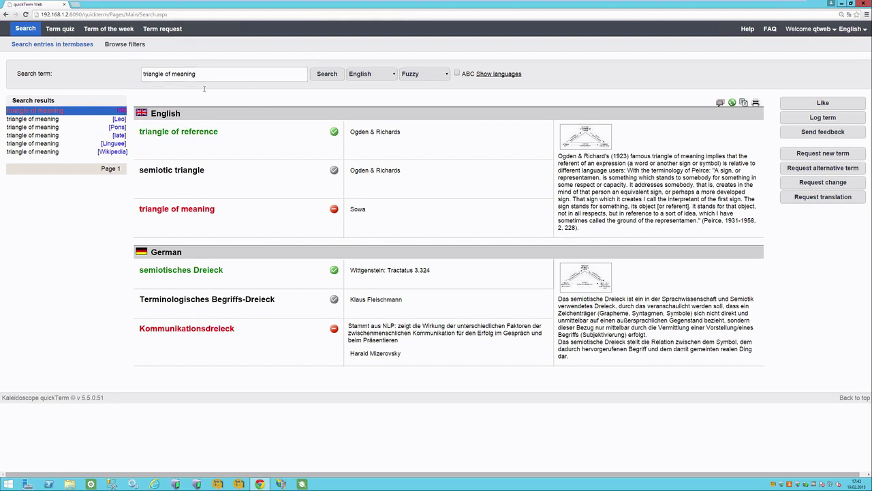
pyautogui.click(140, 132)
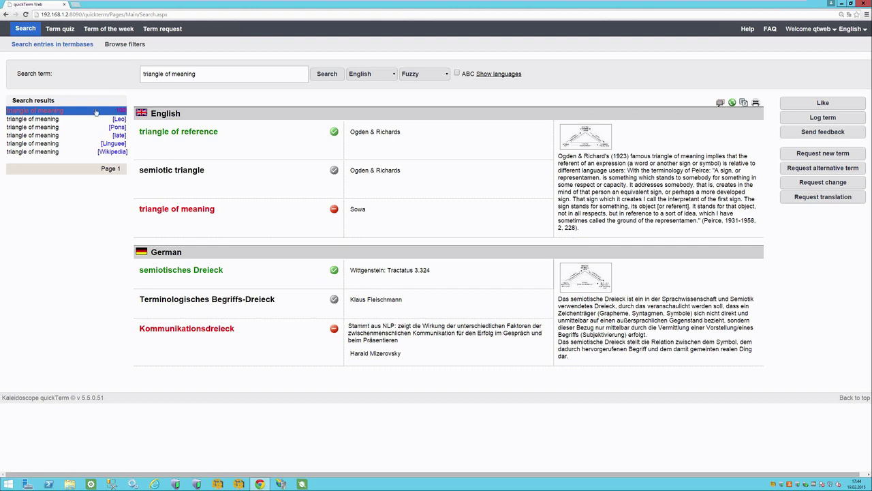
pyautogui.click(123, 45)
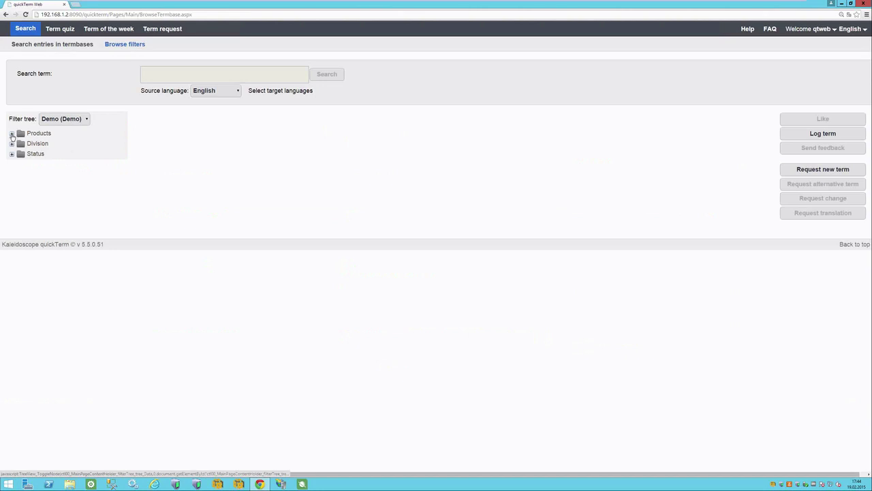
# Expand Products › Fastening products and list the Bolts entries: eye bolt, hole bolt, ring bolt.
pyautogui.click(12, 134)
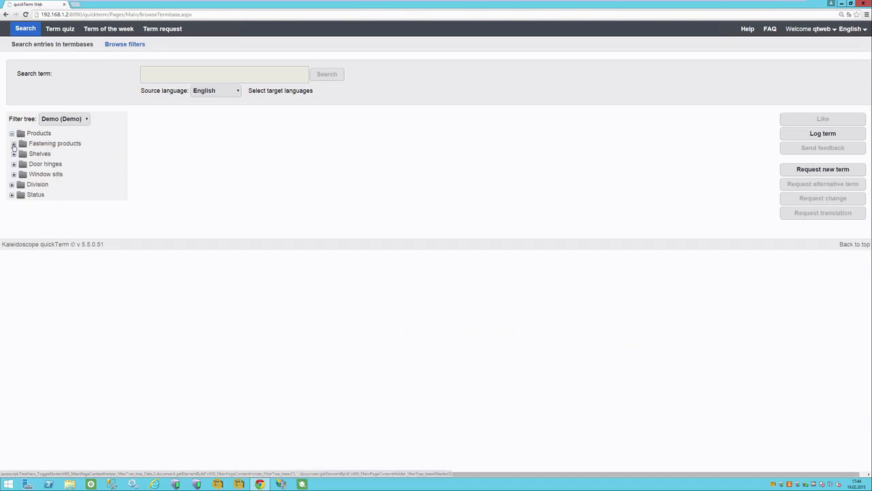
pyautogui.click(14, 145)
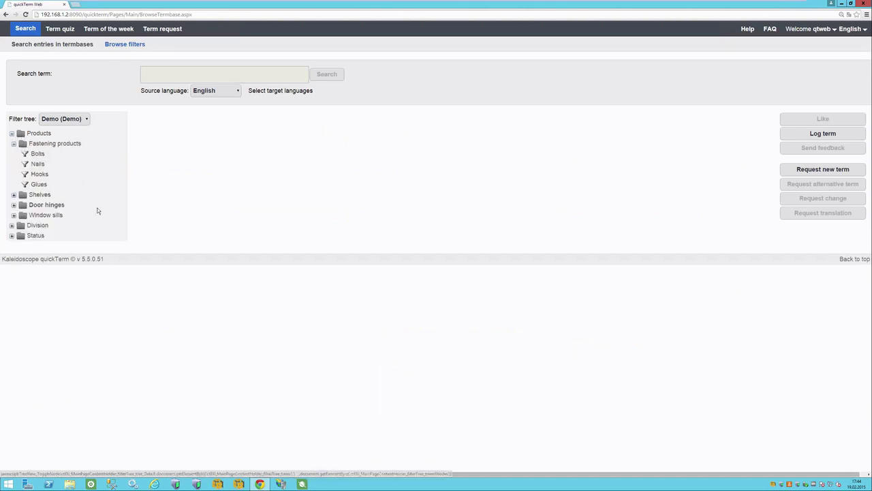
pyautogui.click(38, 155)
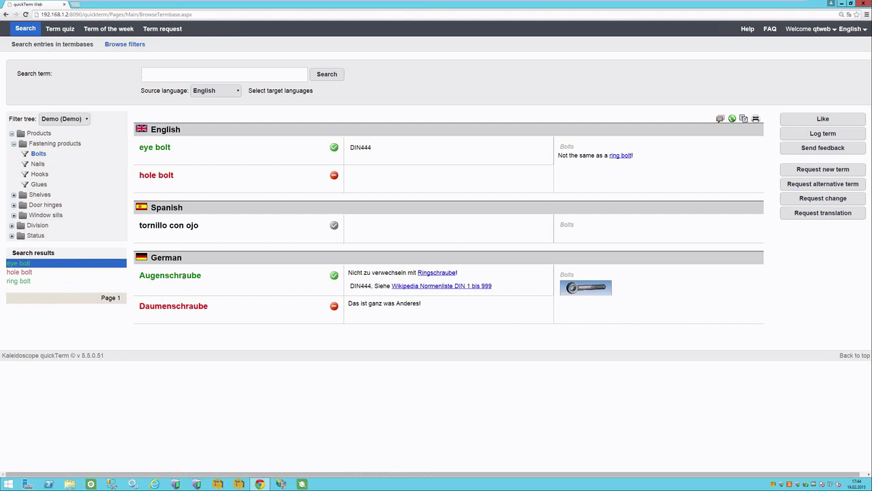
# Preview the eye bolt picture, then follow the note's link to the ring bolt entry.
pyautogui.moveTo(143, 148); pyautogui.dragTo(173, 150)
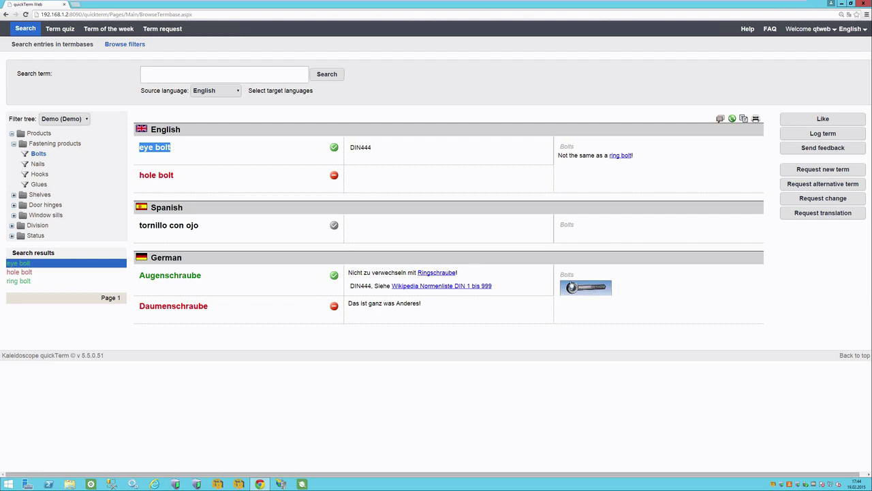
pyautogui.click(590, 289)
pyautogui.click(489, 212)
pyautogui.click(620, 156)
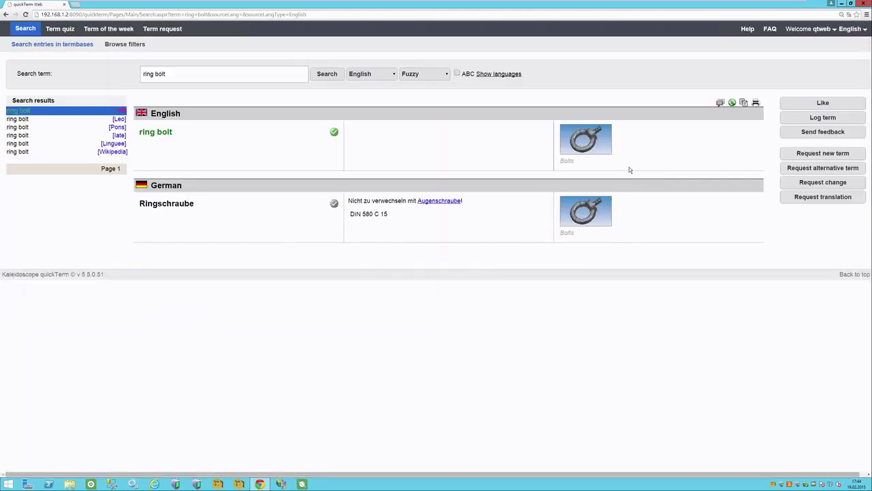
pyautogui.click(590, 140)
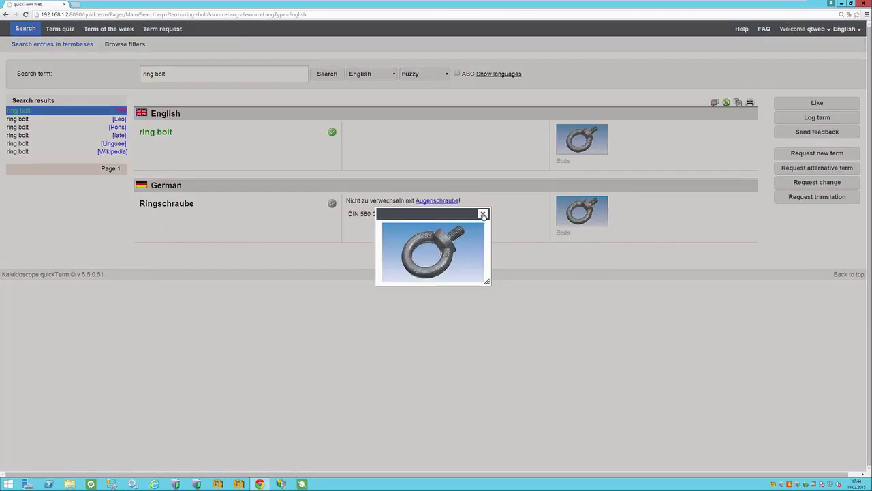
pyautogui.click(483, 214)
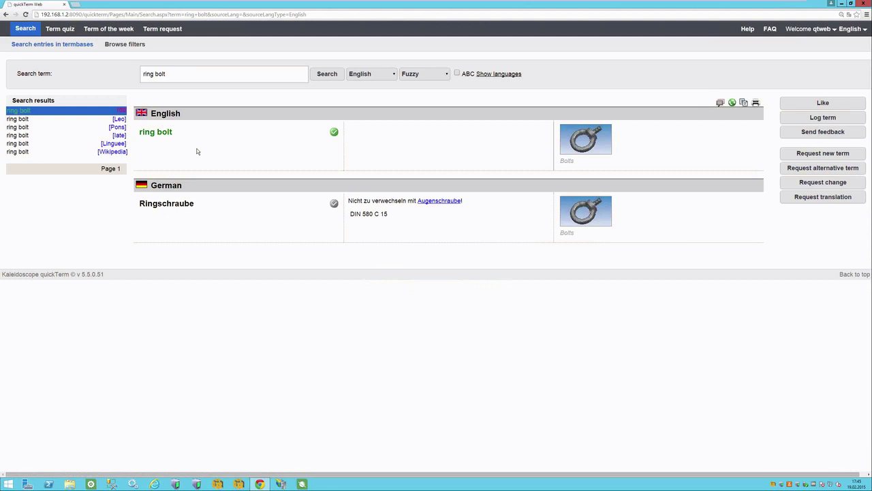
pyautogui.moveTo(138, 203)
pyautogui.mouseDown()
pyautogui.moveTo(208, 204)
pyautogui.moveTo(139, 204)
pyautogui.mouseUp()
pyautogui.click(324, 208)
pyautogui.tripleClick(325, 208)
pyautogui.click(224, 209)
pyautogui.click(201, 211)
pyautogui.click(823, 132)
# Write the feedback 'No definition?' with ring bolt chosen as the key term.
pyautogui.click(123, 73)
pyautogui.click(109, 50)
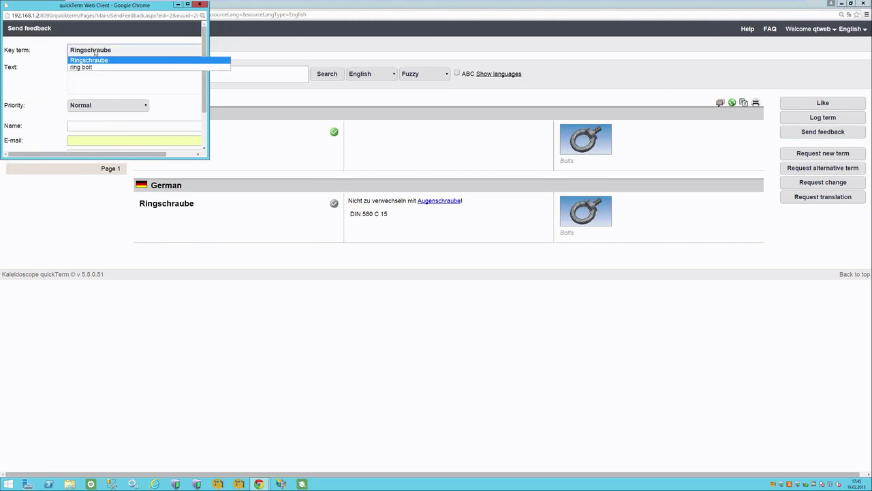
pyautogui.click(78, 65)
pyautogui.click(98, 79)
pyautogui.write('No definition?')
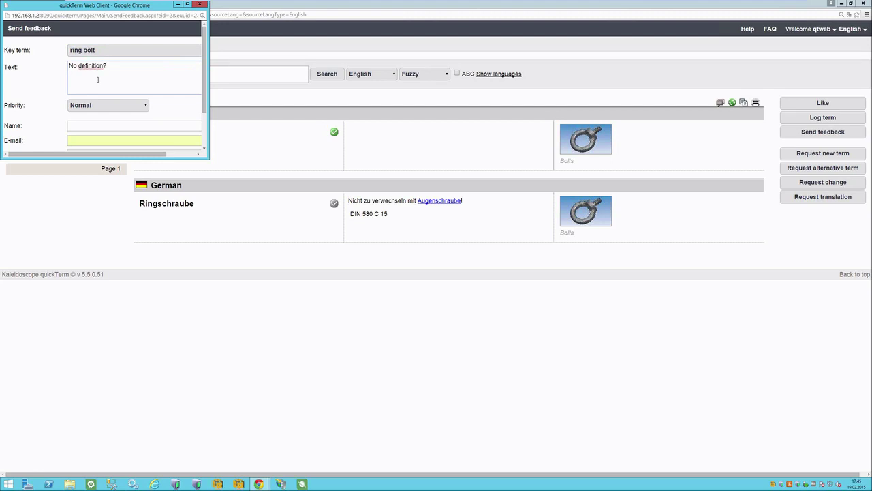
pyautogui.moveTo(209, 159); pyautogui.dragTo(268, 215)
# Fill in the sender's e-mail field, send the feedback, and dismiss the thank-you message.
pyautogui.click(88, 139)
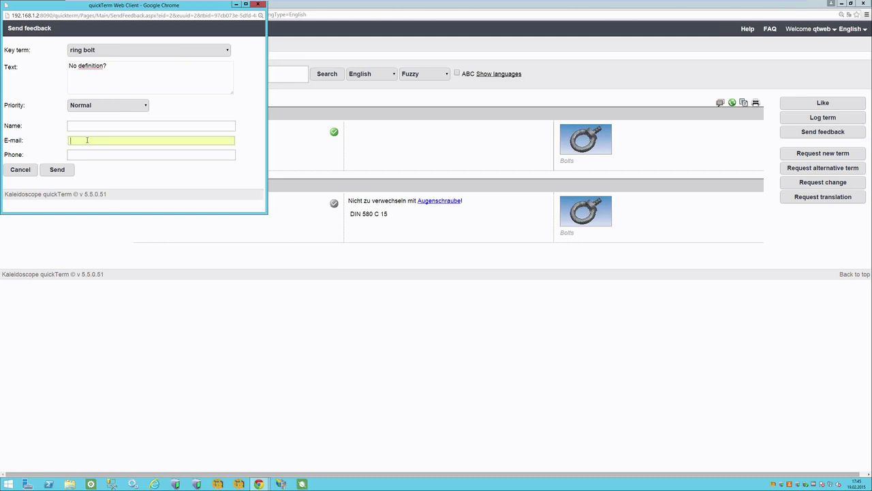
pyautogui.write('klaus')
pyautogui.press('super+q')
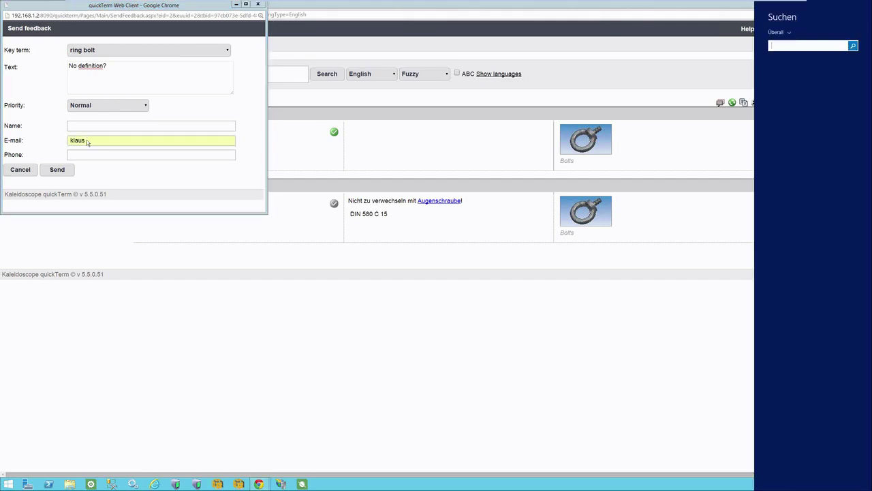
pyautogui.click(98, 140)
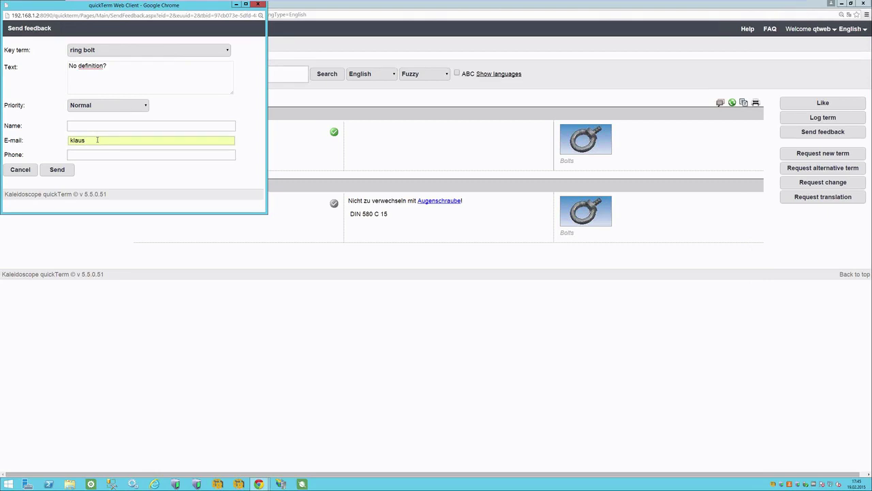
pyautogui.press('super')
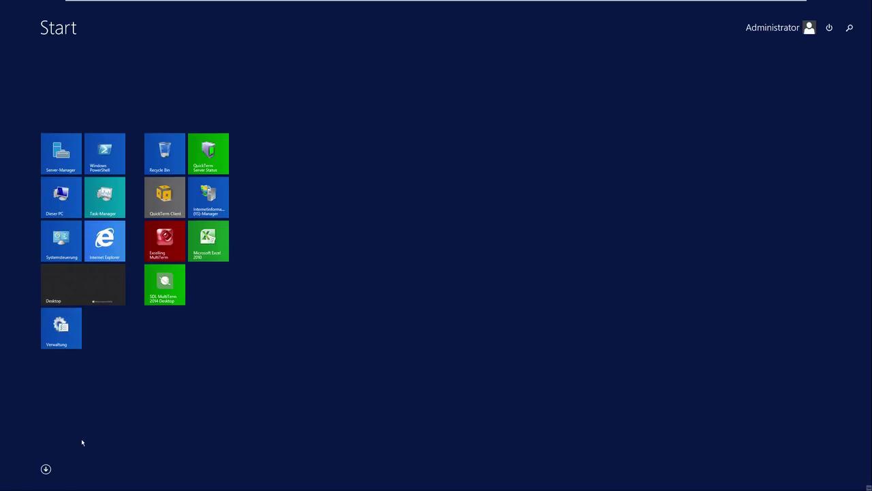
pyautogui.press('super')
pyautogui.write('dsfasdfsdaf')
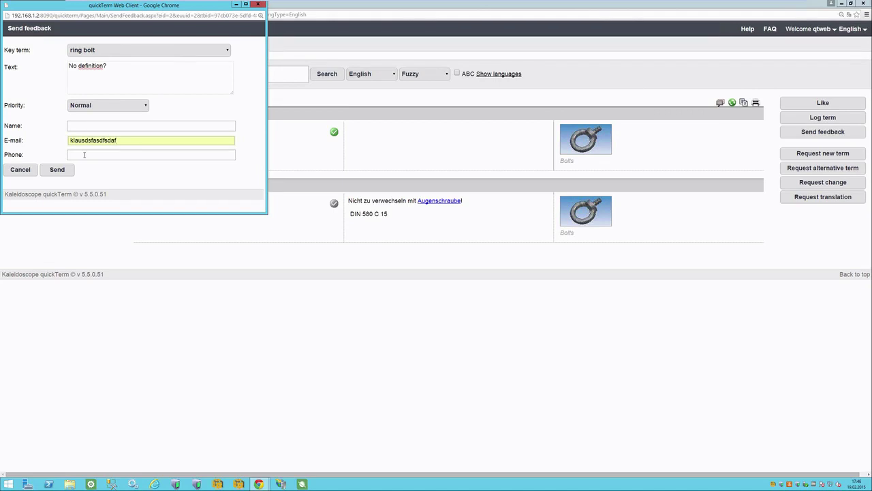
pyautogui.click(57, 170)
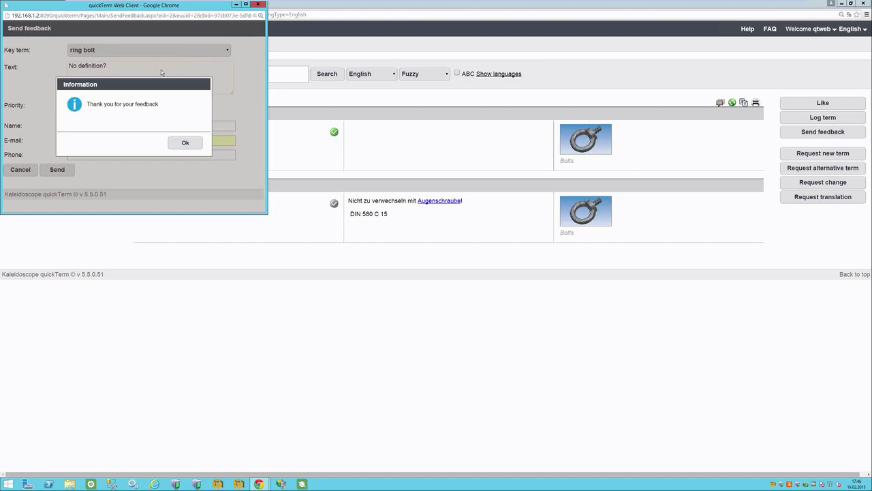
pyautogui.click(186, 142)
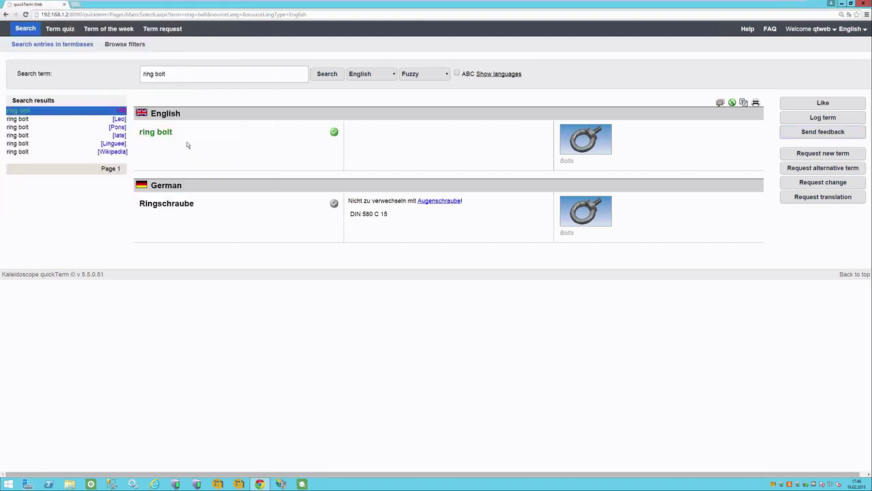
# Search for 'thin slab casting plant' and dismiss the warning that no entries exist.
pyautogui.moveTo(176, 73); pyautogui.dragTo(126, 87)
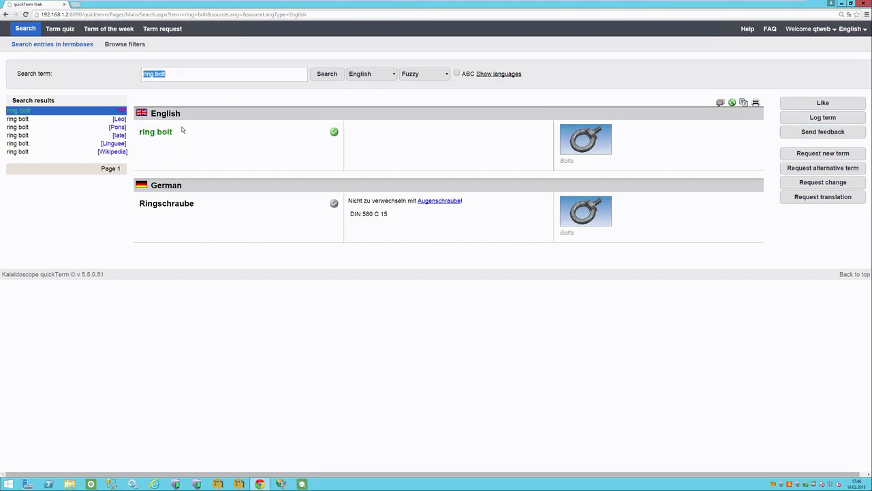
pyautogui.write('thin slab casting plant')
pyautogui.click(321, 79)
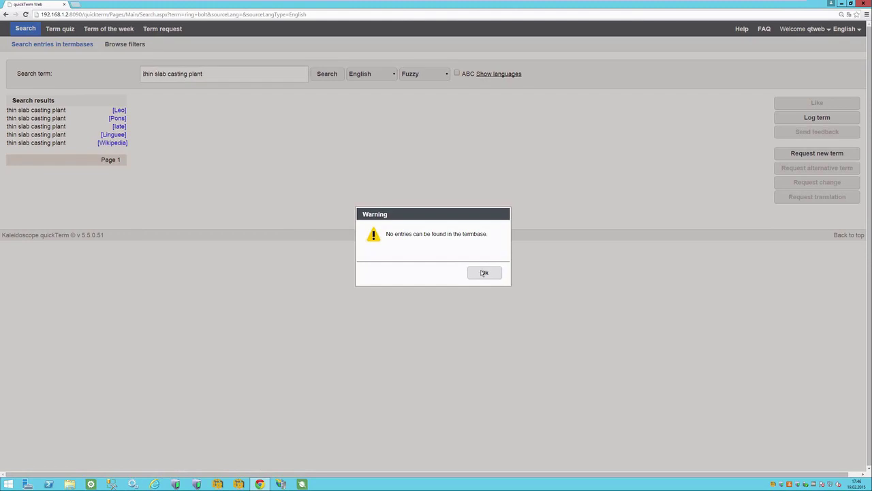
pyautogui.click(481, 273)
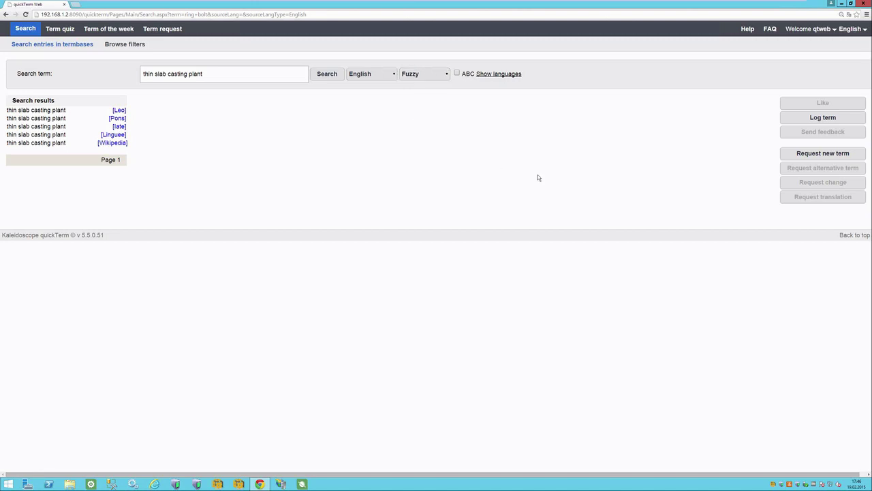
# Start a new term request and paste 'thin slab casting plant' in as the term.
pyautogui.click(832, 157)
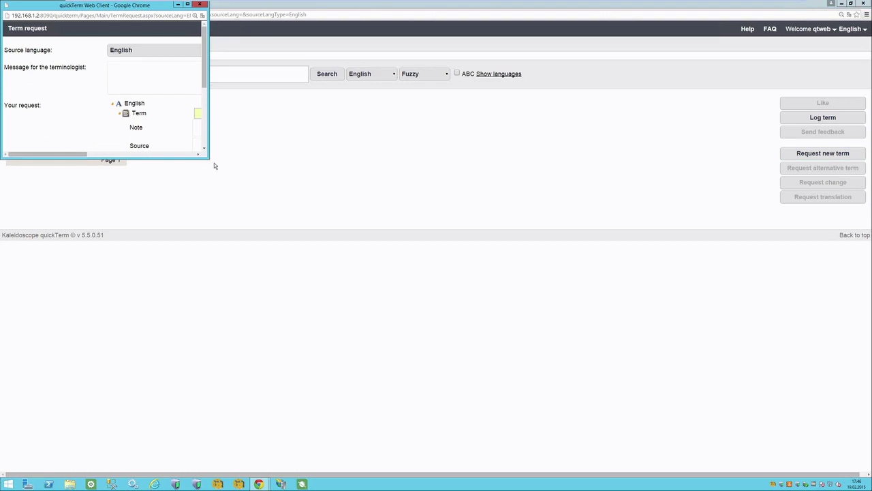
pyautogui.moveTo(208, 159); pyautogui.dragTo(395, 247)
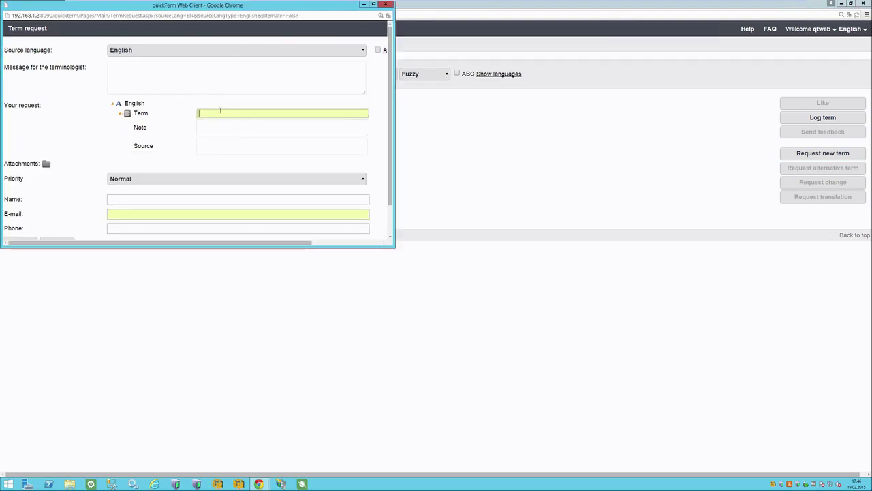
pyautogui.moveTo(200, 12); pyautogui.dragTo(340, 143)
pyautogui.click(157, 74)
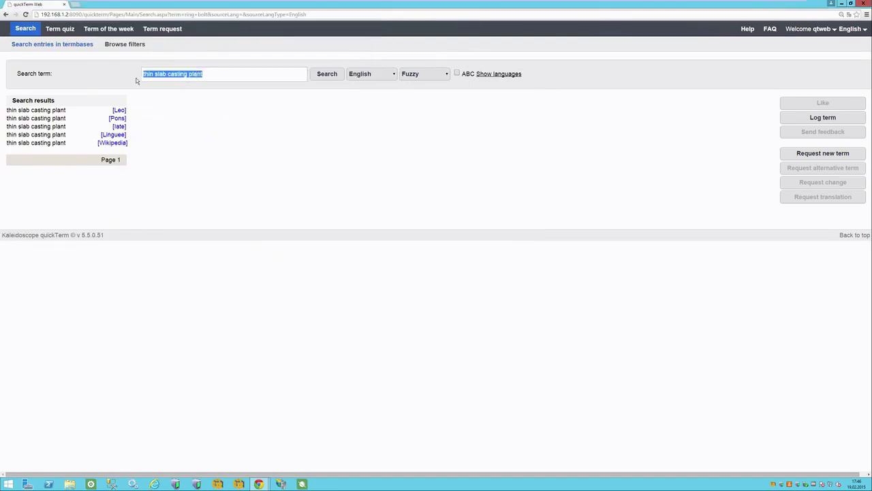
pyautogui.hotkey('ctrl', 'c')
pyautogui.hotkey('alt', 'Tab')
pyautogui.hotkey('ctrl', 'v')
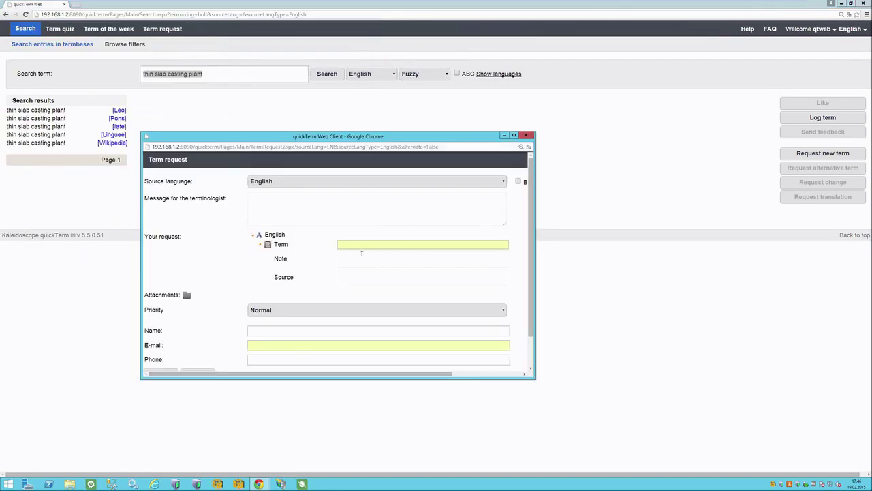
pyautogui.moveTo(373, 139); pyautogui.dragTo(363, 100)
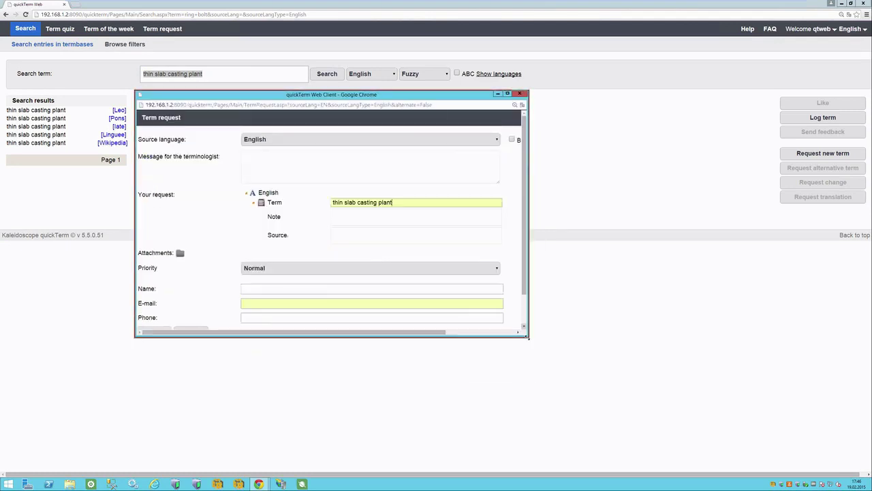
# Add the message 'Please quick', fill in the e-mail, send the request, and confirm registration.
pyautogui.click(355, 218)
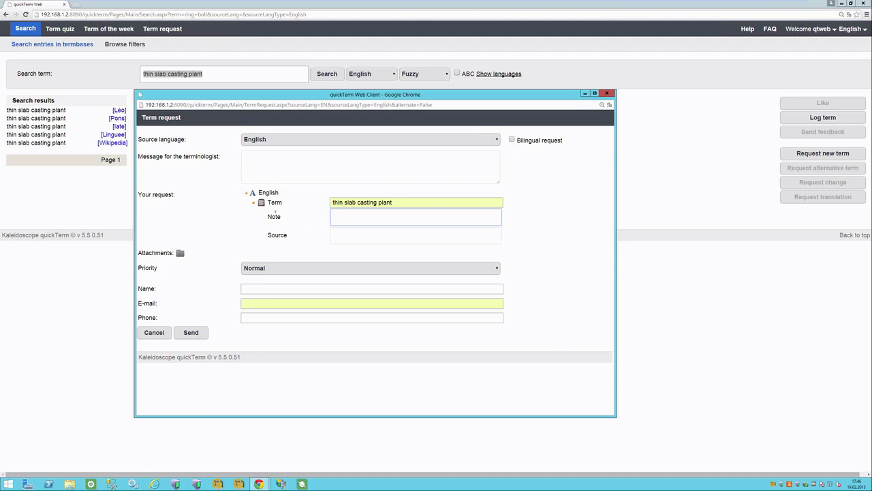
pyautogui.click(285, 239)
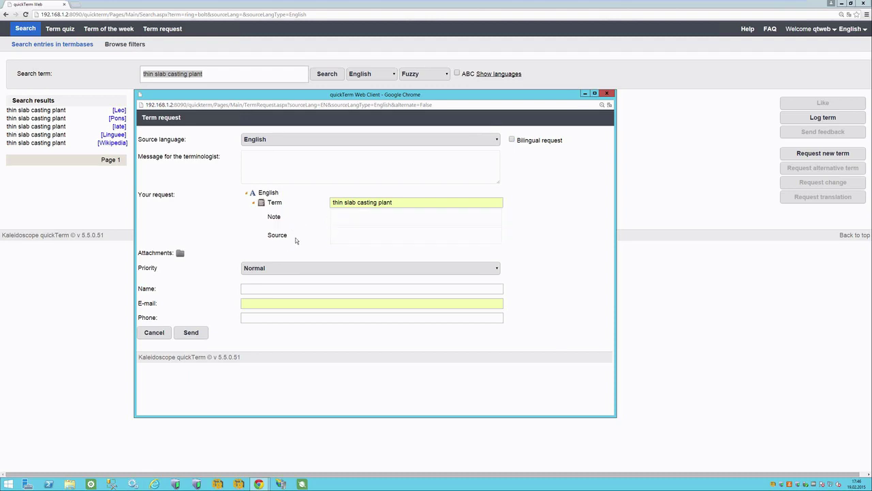
pyautogui.click(336, 218)
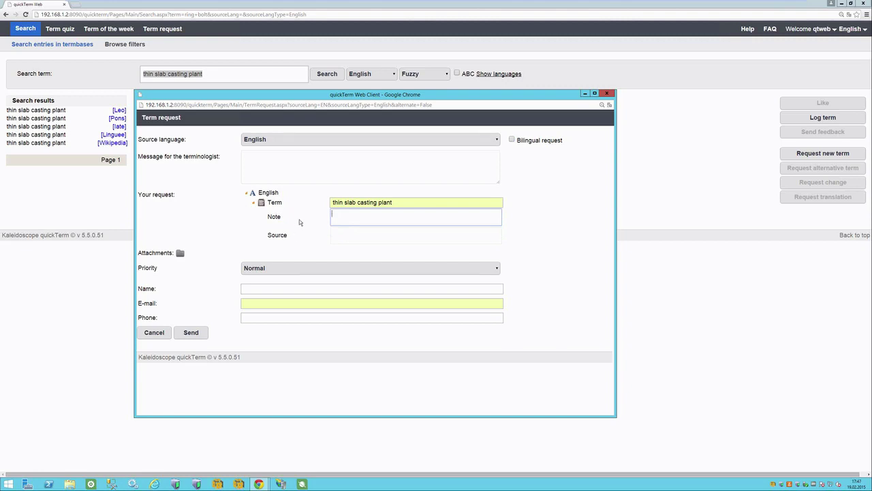
pyautogui.click(268, 164)
pyautogui.write('Please quick!')
pyautogui.click(269, 303)
pyautogui.write('asdfasdfasdf')
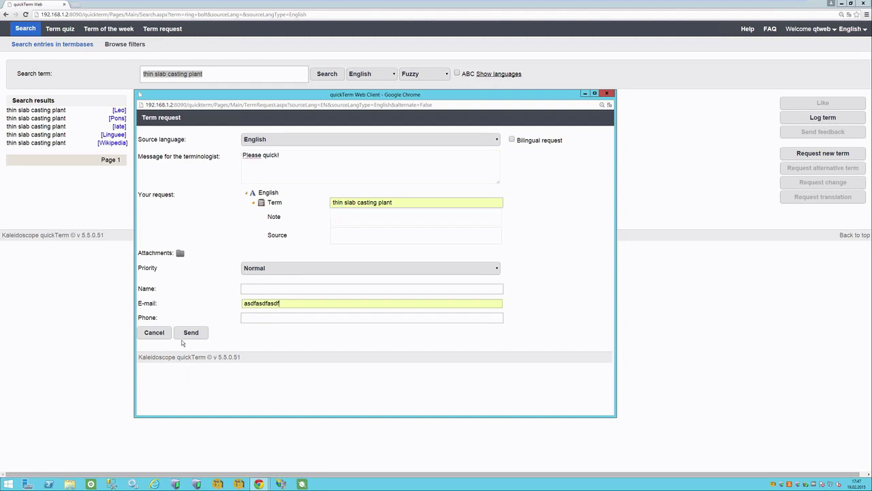
pyautogui.click(191, 332)
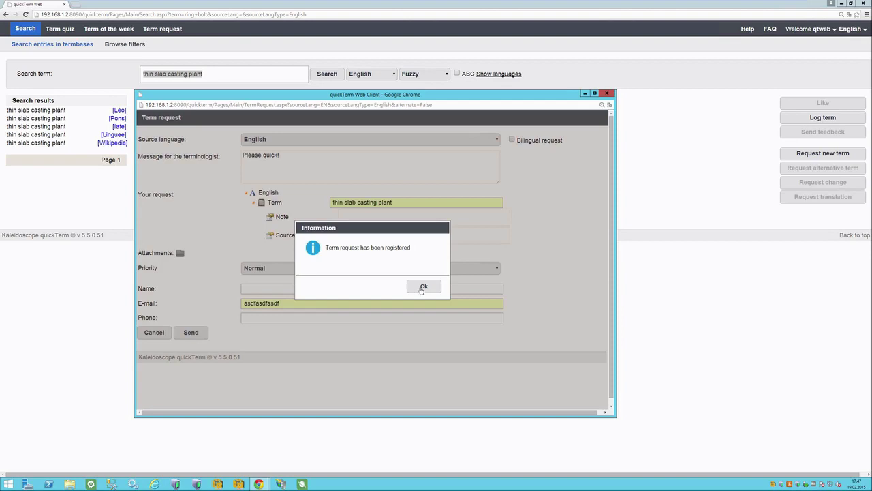
pyautogui.click(421, 287)
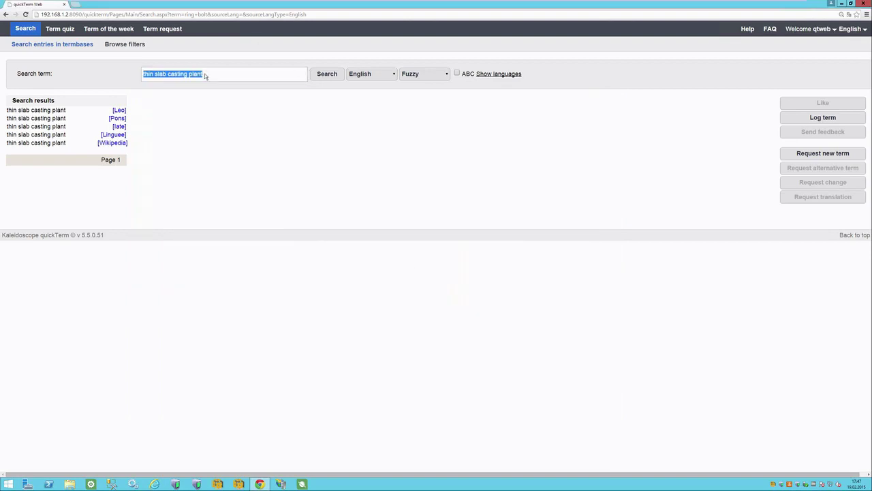
# Log out of the end-user account from the Welcome menu.
pyautogui.moveTo(189, 75); pyautogui.dragTo(58, 74)
pyautogui.click(818, 31)
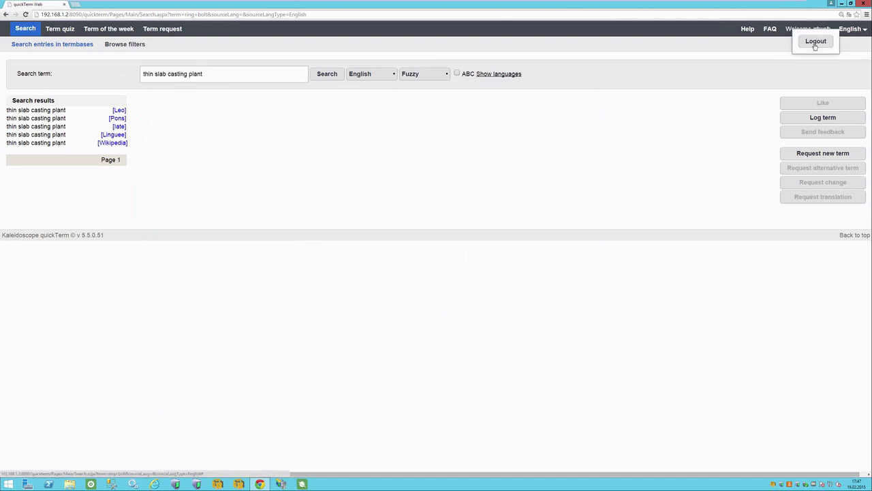
pyautogui.click(815, 43)
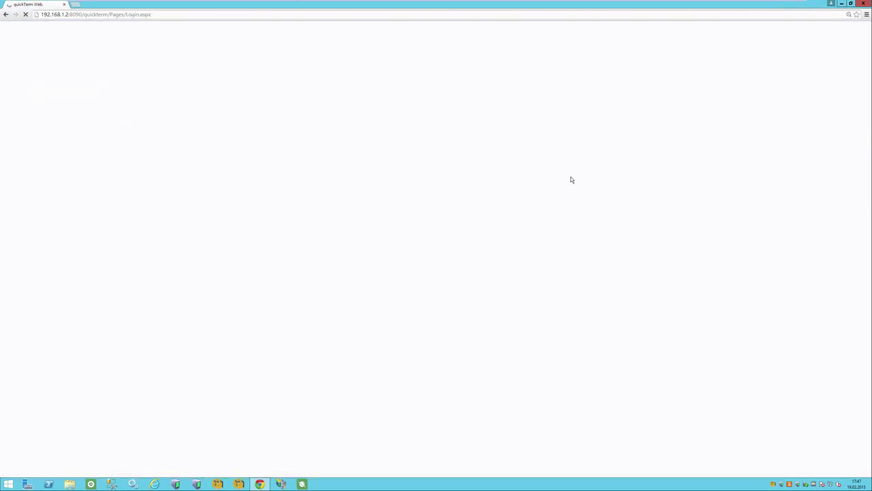
# Sign in as the terminologist with the account password and decline Chrome's save-password prompt.
pyautogui.write('terminl')
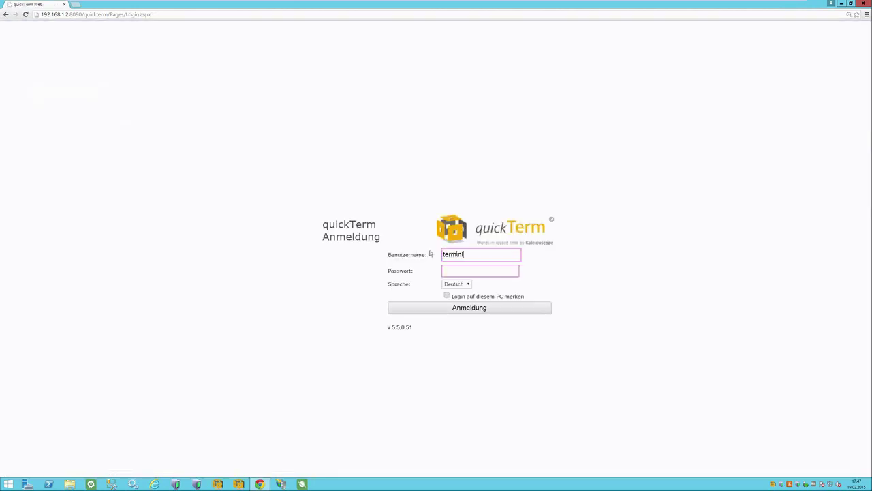
pyautogui.write('ologist')
pyautogui.press('Tab')
pyautogui.hotkey('shift', 'Tab')
pyautogui.press('Tab')
pyautogui.hotkey('ctrl', 'v')
pyautogui.click(476, 311)
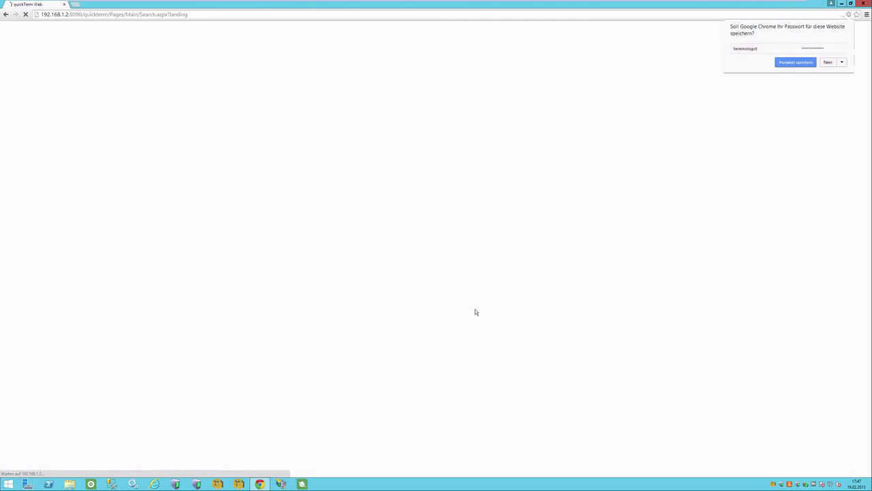
pyautogui.click(829, 63)
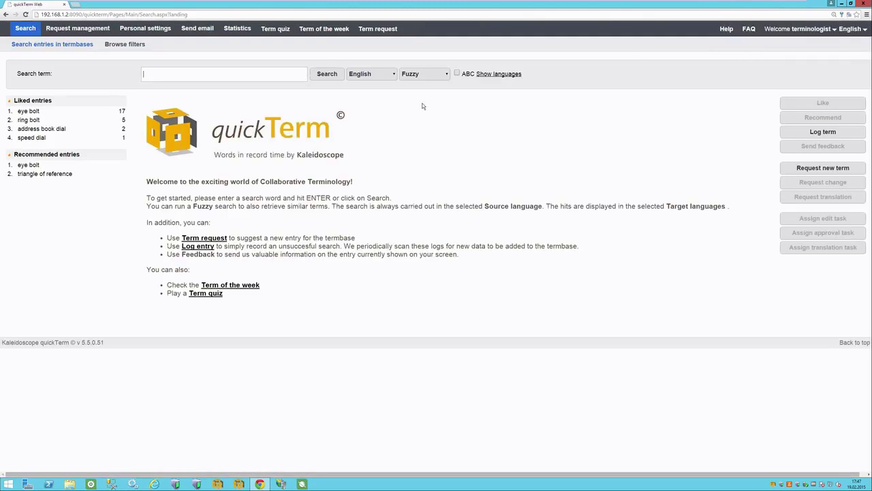
# View the access statistics, then go to the Assigned tasks list showing the thin slab casting plant request.
pyautogui.click(80, 30)
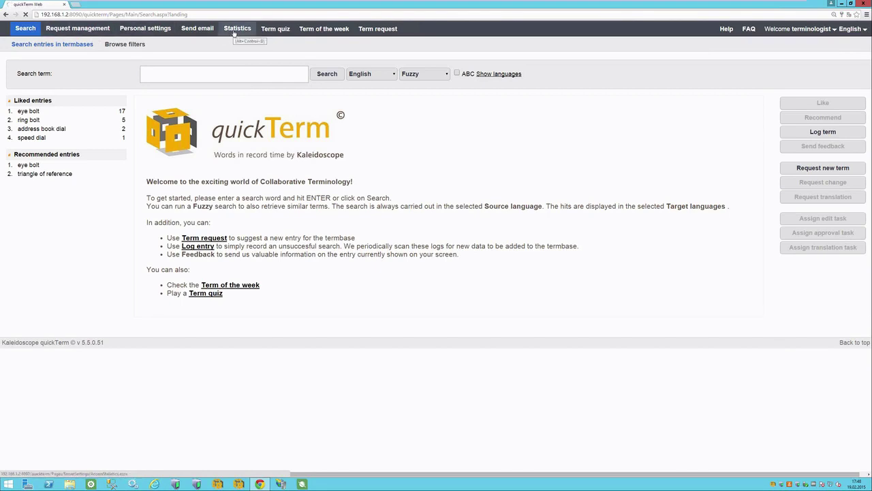
pyautogui.click(235, 32)
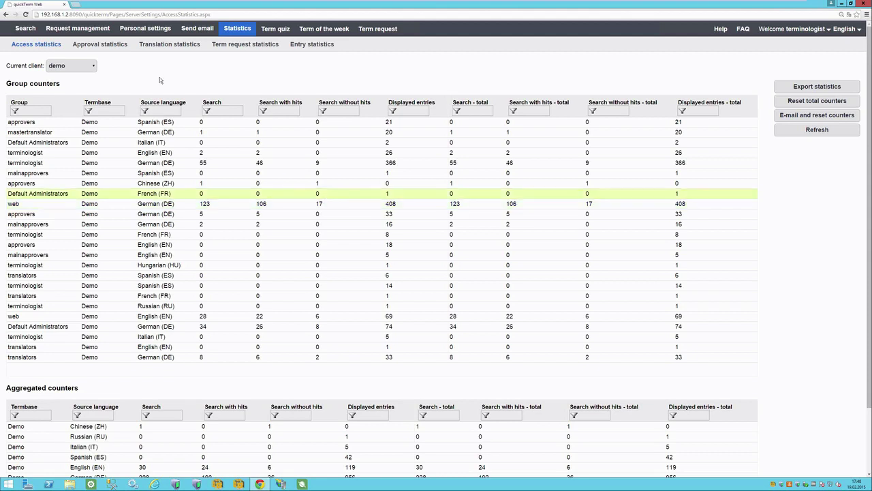
pyautogui.click(66, 33)
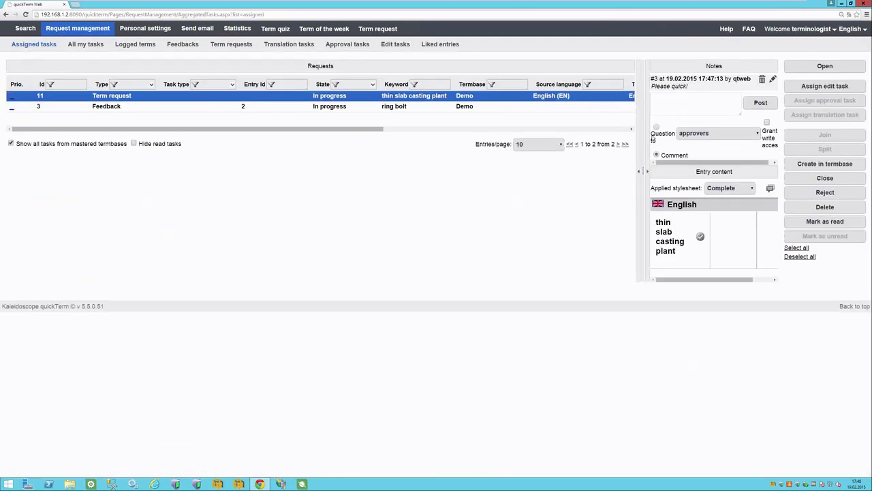
# Widen the notes and entry content panel of the thin slab casting plant request.
pyautogui.moveTo(640, 143); pyautogui.dragTo(370, 136)
pyautogui.moveTo(121, 129); pyautogui.dragTo(56, 96)
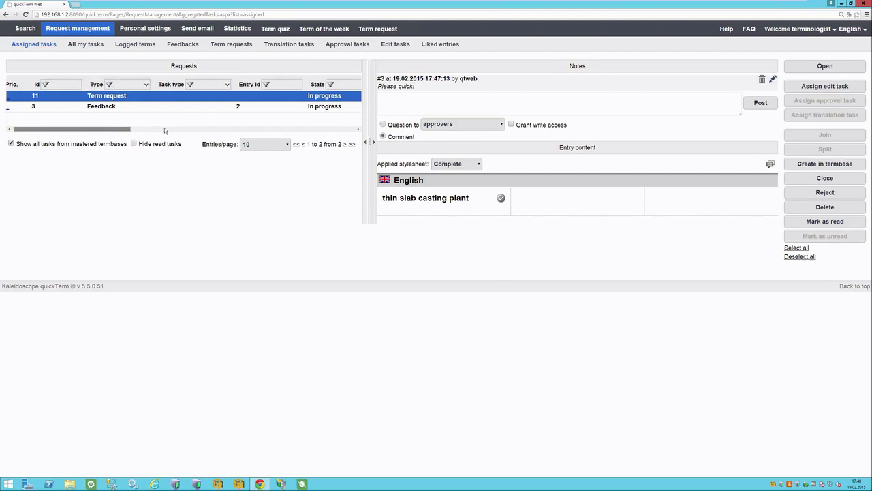
pyautogui.moveTo(164, 127); pyautogui.dragTo(42, 142)
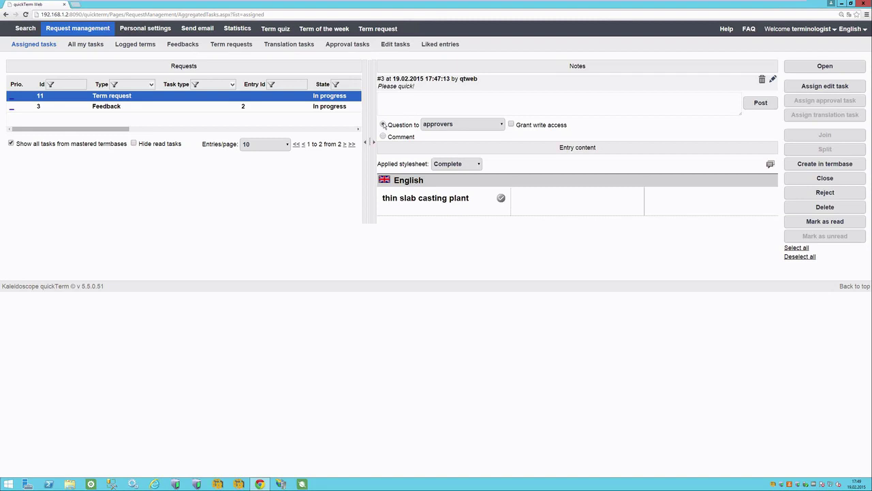
# Draft a note as a question to the specialists group with text 'gsfgsdfgsdfg'.
pyautogui.click(384, 125)
pyautogui.click(502, 125)
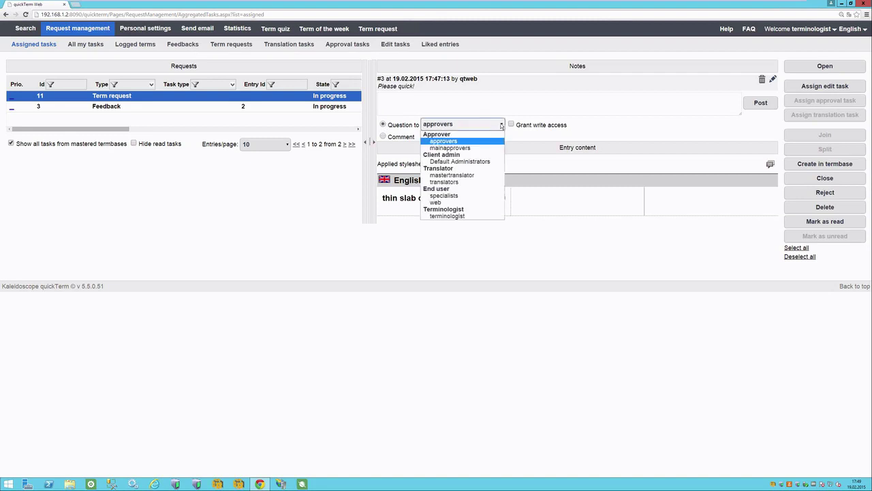
pyautogui.click(455, 197)
pyautogui.click(431, 103)
pyautogui.write('gsfgsdfgsdfg')
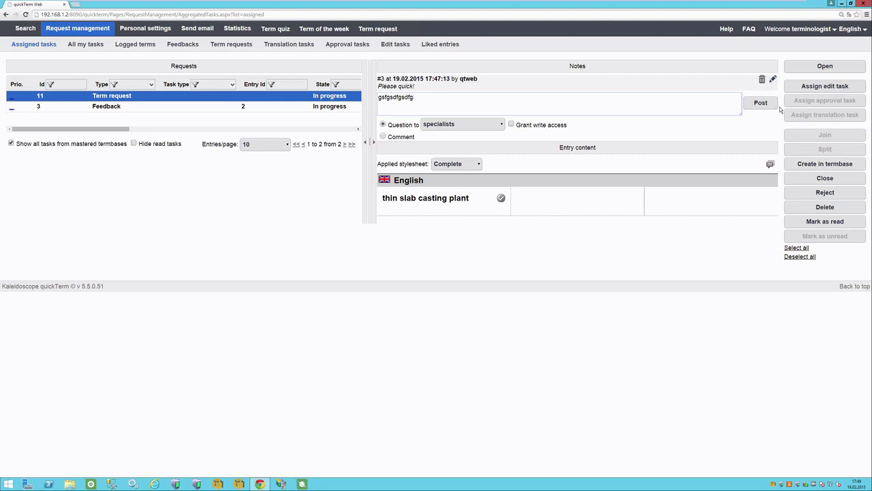
# Start a Request definition for the English Definition field of thin slab casting plant, then cancel it.
pyautogui.click(812, 89)
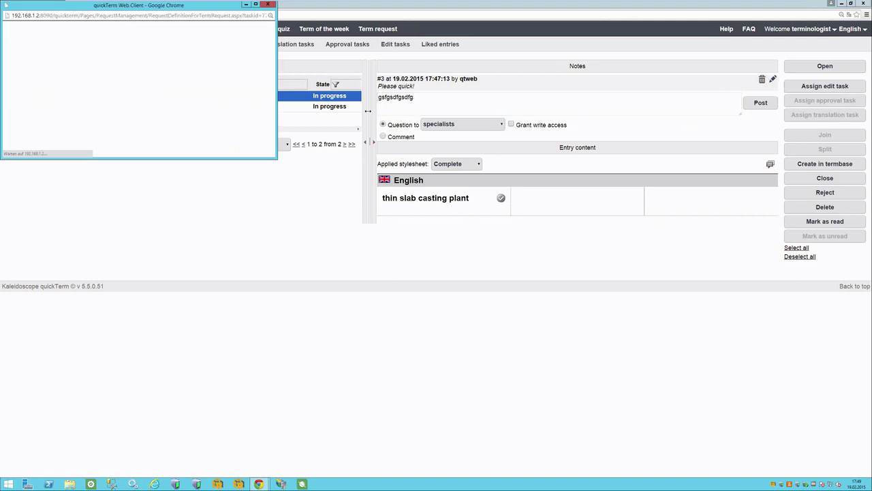
pyautogui.moveTo(277, 158); pyautogui.dragTo(472, 360)
pyautogui.click(98, 205)
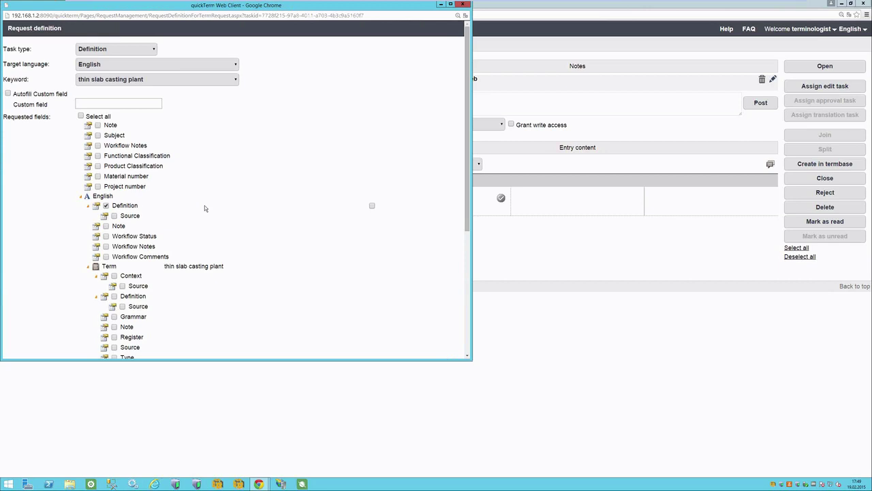
pyautogui.scroll(-5, 204, 205)
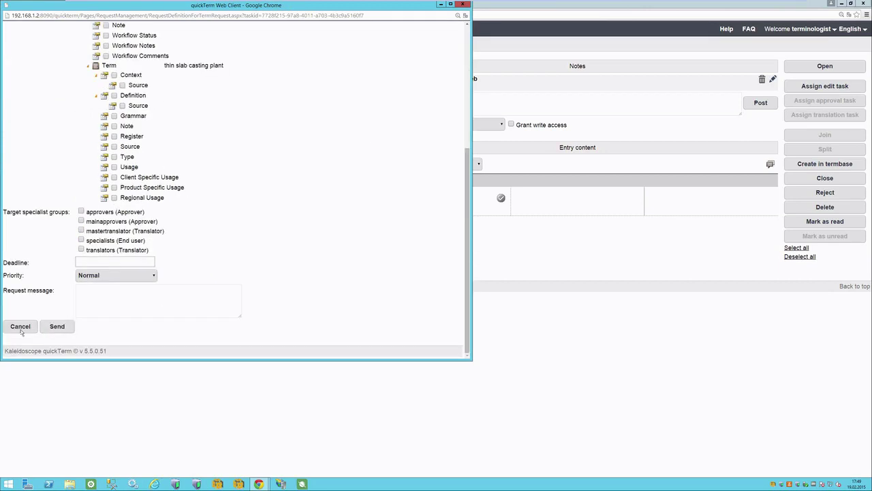
pyautogui.click(20, 326)
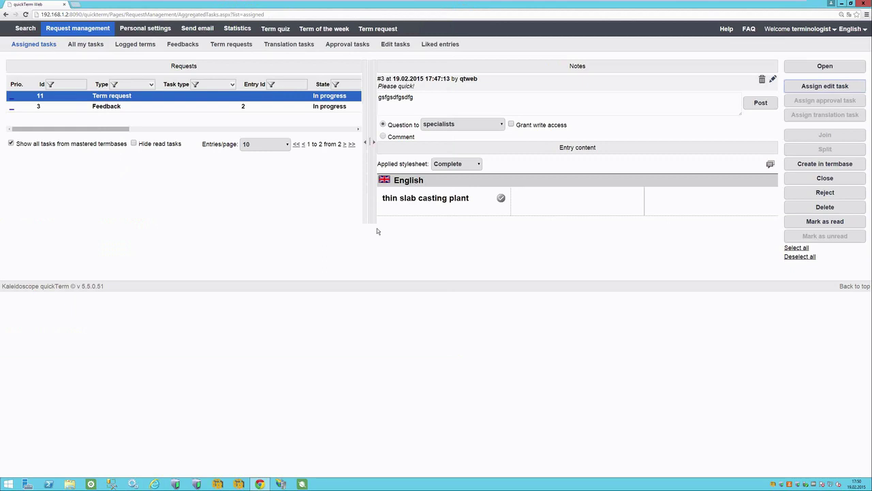
# In the term request details, set Usage to Standard and Regional Usage to USA.
pyautogui.click(813, 68)
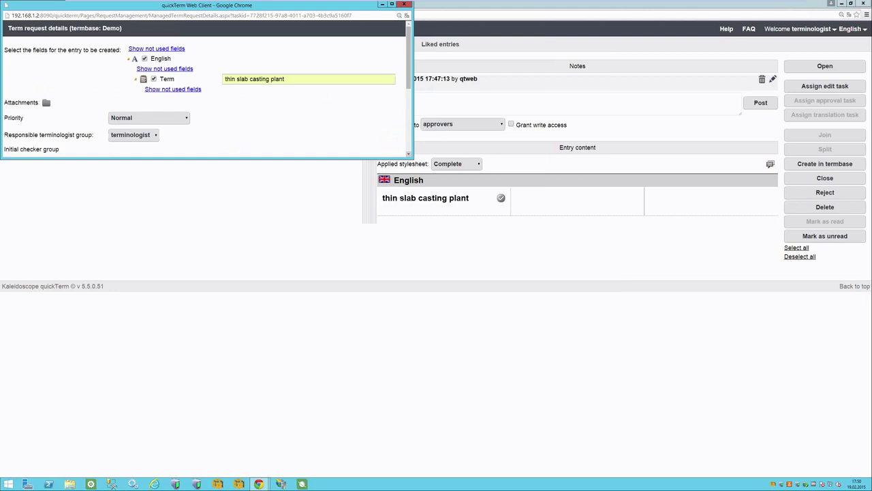
pyautogui.moveTo(413, 158); pyautogui.dragTo(618, 363)
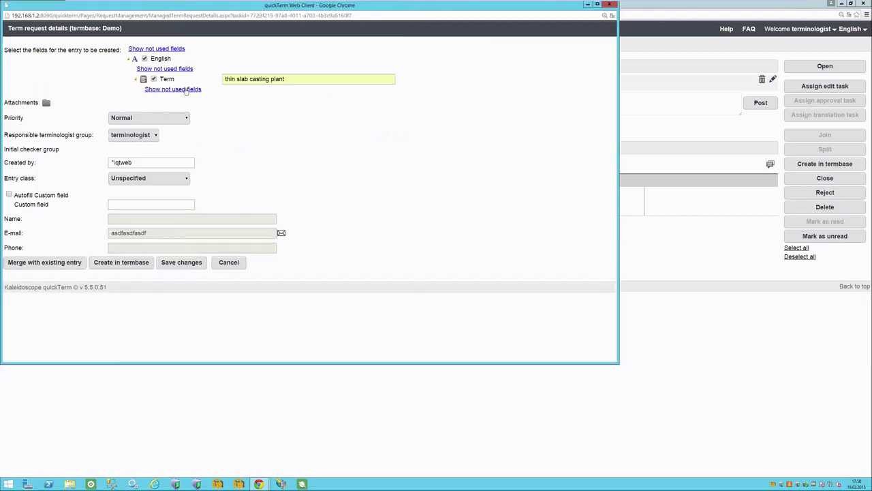
pyautogui.click(185, 89)
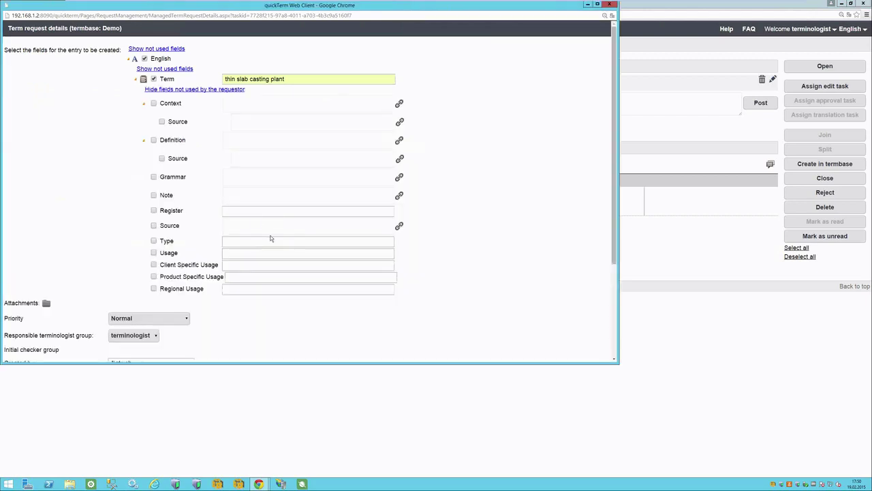
pyautogui.click(238, 255)
pyautogui.click(245, 181)
pyautogui.click(355, 215)
pyautogui.click(154, 289)
pyautogui.click(234, 292)
pyautogui.click(246, 214)
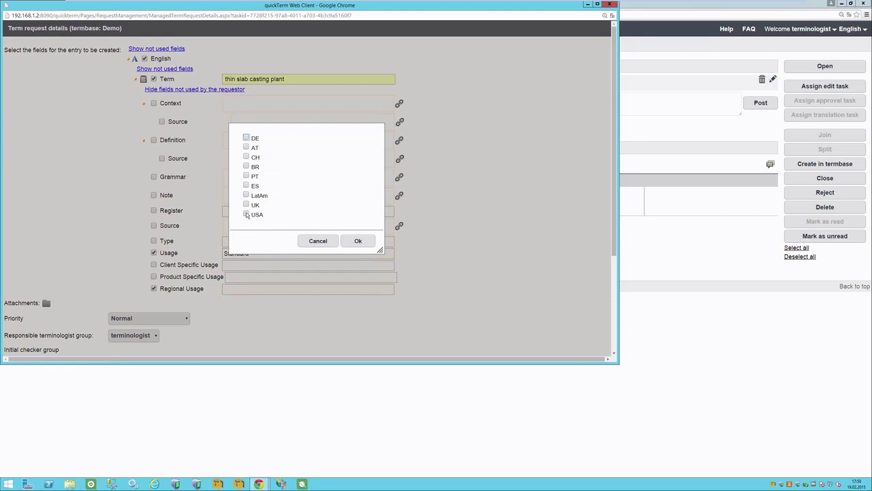
pyautogui.click(360, 242)
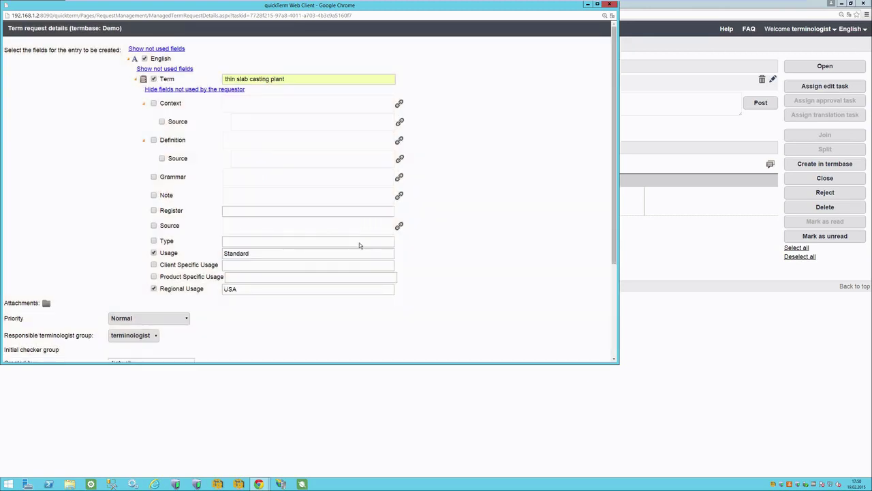
# Enter the definition 'gsdafgadfgasdf' and create the entry in the termbase as ID 26.
pyautogui.click(256, 145)
pyautogui.write('gsdafgadfgasdf')
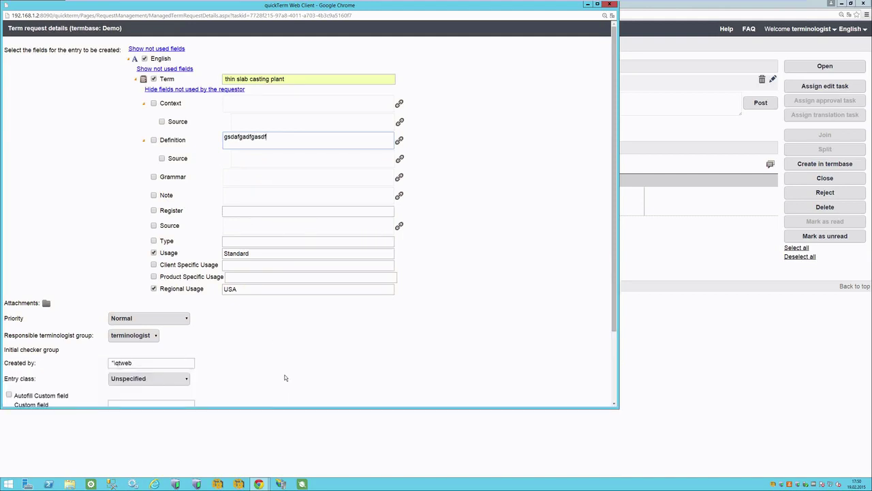
pyautogui.scroll(-3, 286, 377)
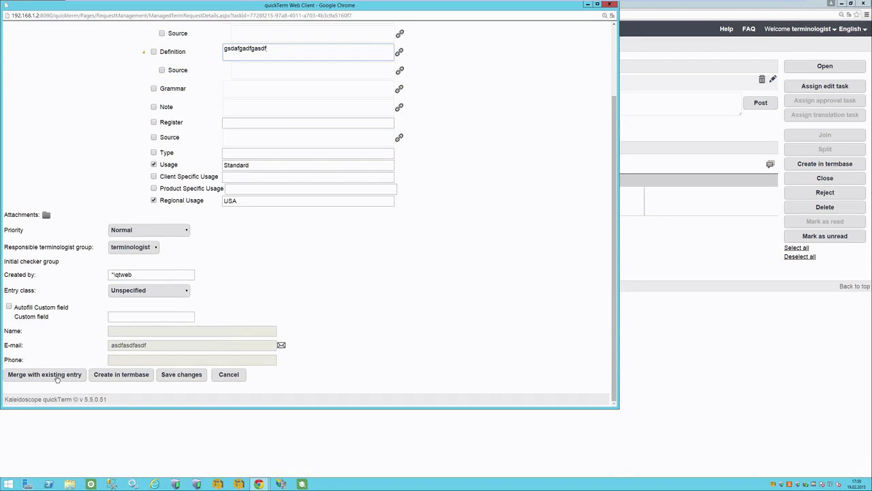
pyautogui.click(101, 377)
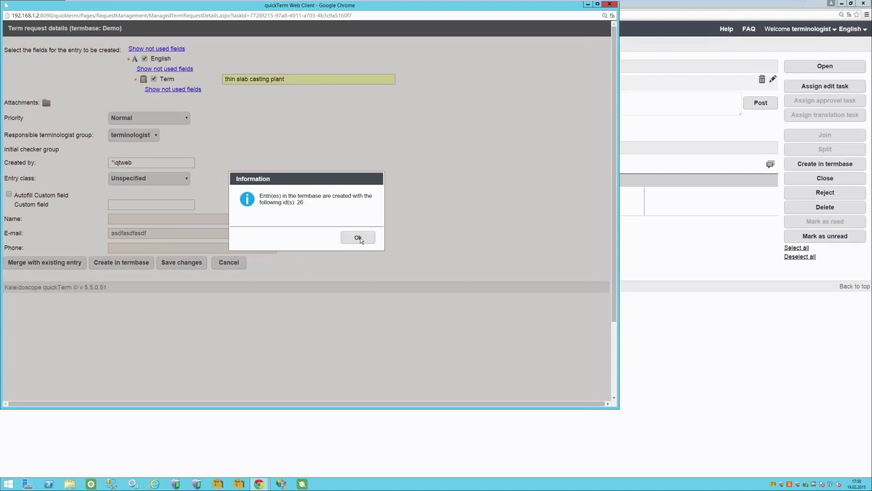
pyautogui.click(359, 238)
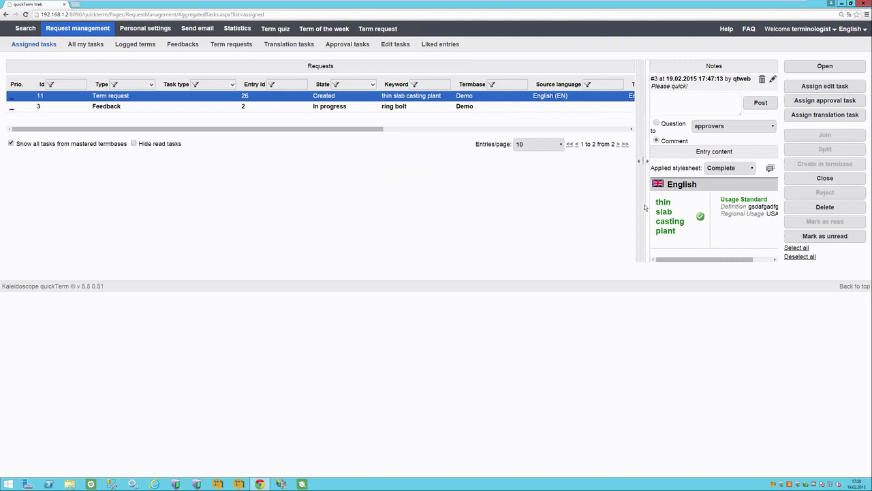
# Move the splitter between the Requests grid and Notes panel to the left.
pyautogui.moveTo(643, 205); pyautogui.dragTo(362, 218)
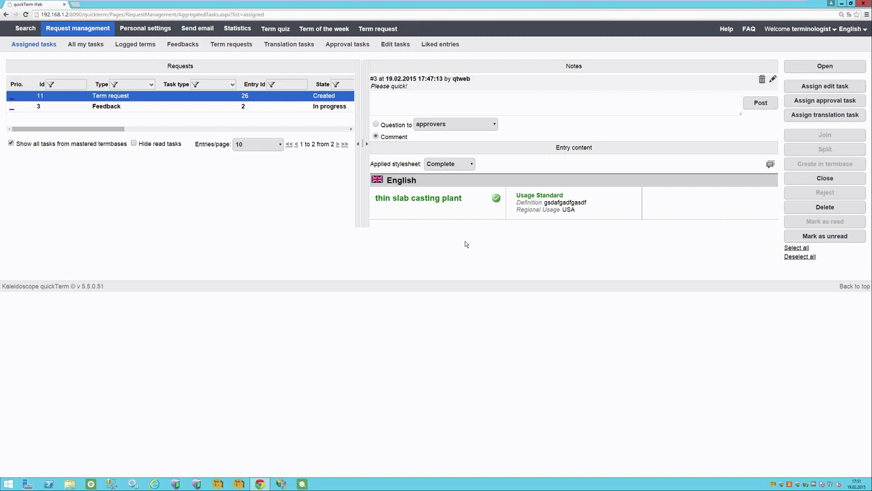
# Send the approval task with deadline 26.02.2015 and comment 'asdfasdf', excluding mainapprovers.
pyautogui.click(838, 102)
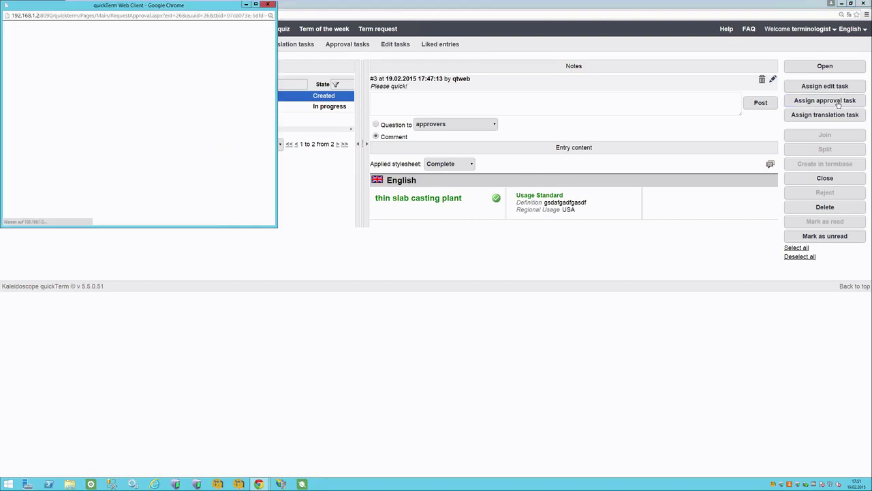
pyautogui.moveTo(276, 227); pyautogui.dragTo(539, 345)
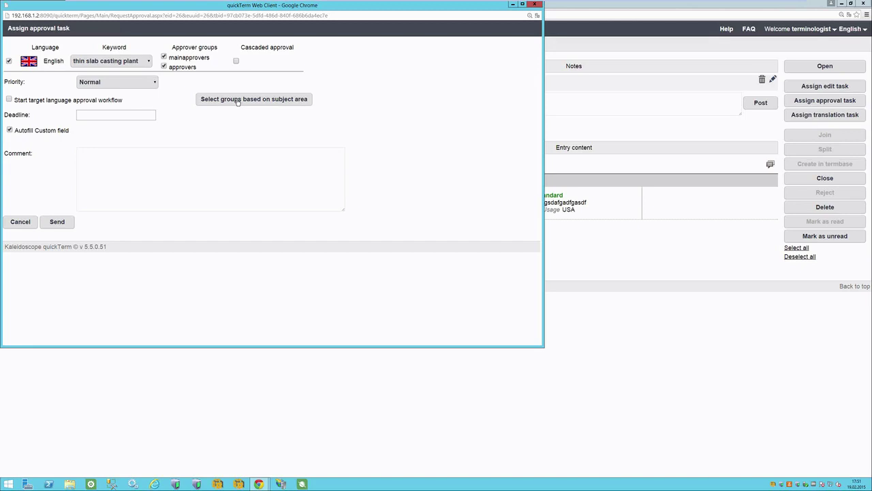
pyautogui.click(83, 114)
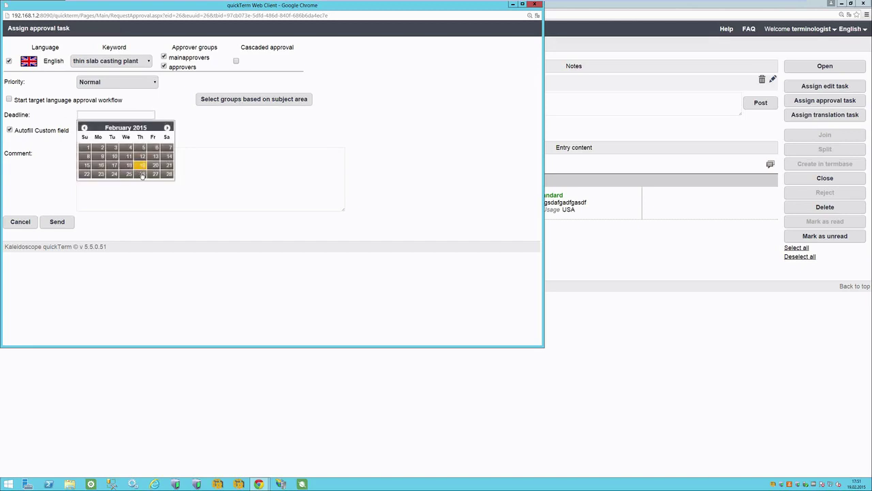
pyautogui.click(141, 175)
pyautogui.click(142, 177)
pyautogui.write('asdfasdf')
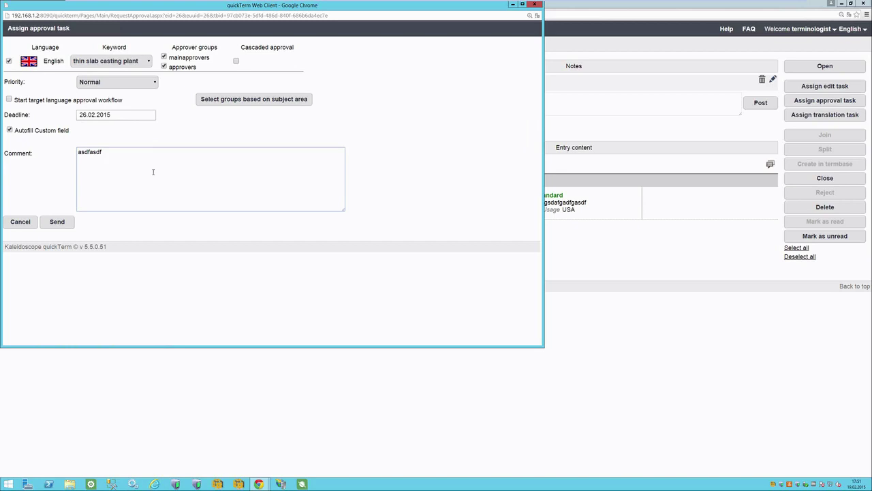
pyautogui.click(164, 57)
pyautogui.click(178, 180)
pyautogui.click(60, 223)
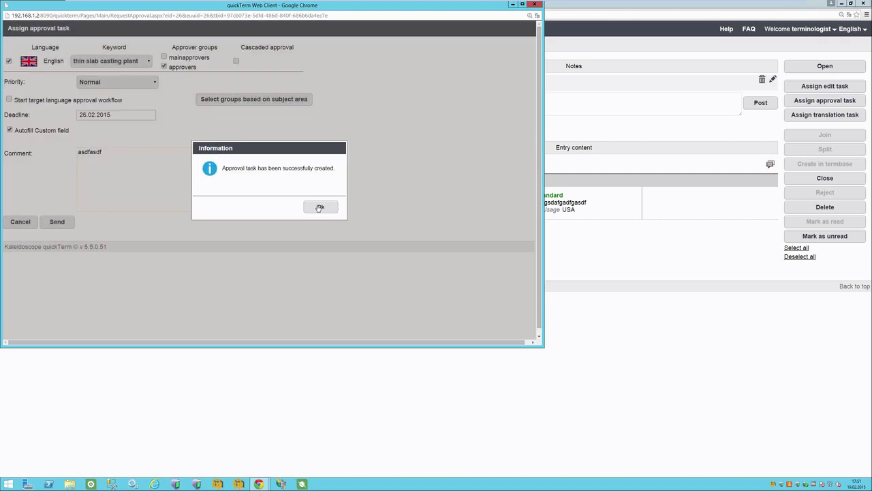
pyautogui.click(318, 208)
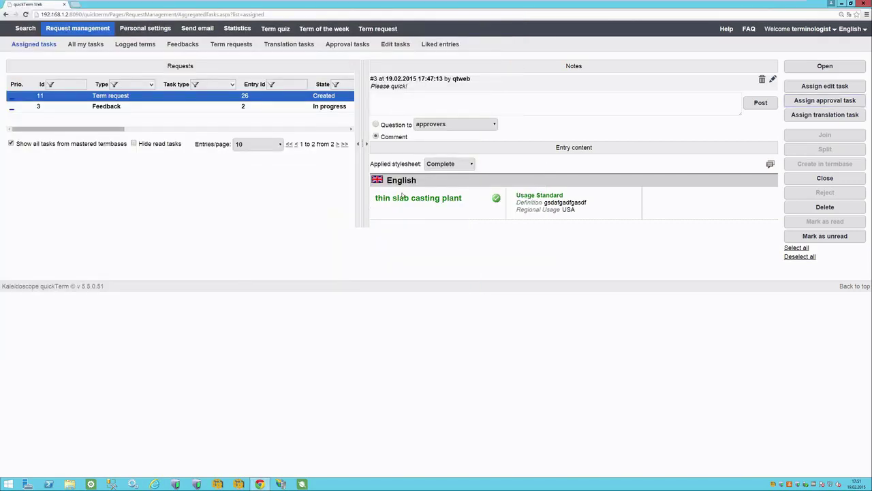
pyautogui.moveTo(376, 198); pyautogui.dragTo(463, 199)
# Log out and sign in with the approver account's username and password.
pyautogui.click(466, 201)
pyautogui.click(815, 41)
pyautogui.write('approver')
pyautogui.hotkey('ctrl', 'a')
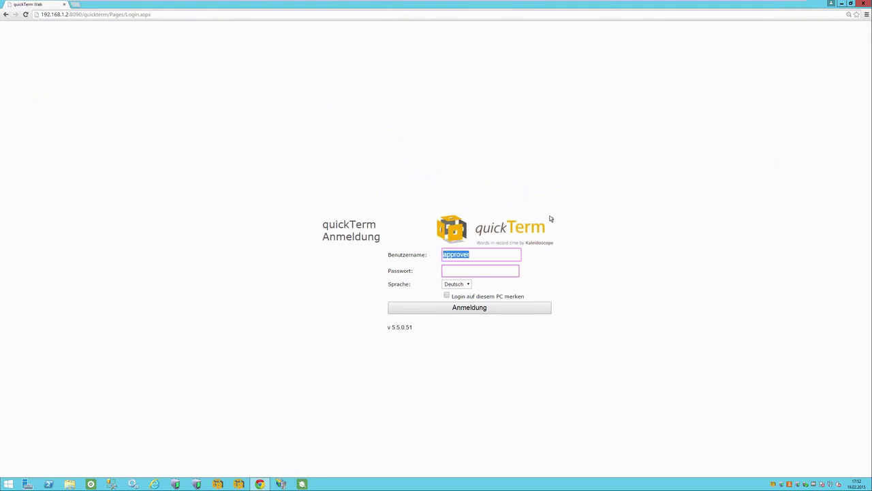
pyautogui.press('Tab')
pyautogui.write('approver')
pyautogui.press('Return')
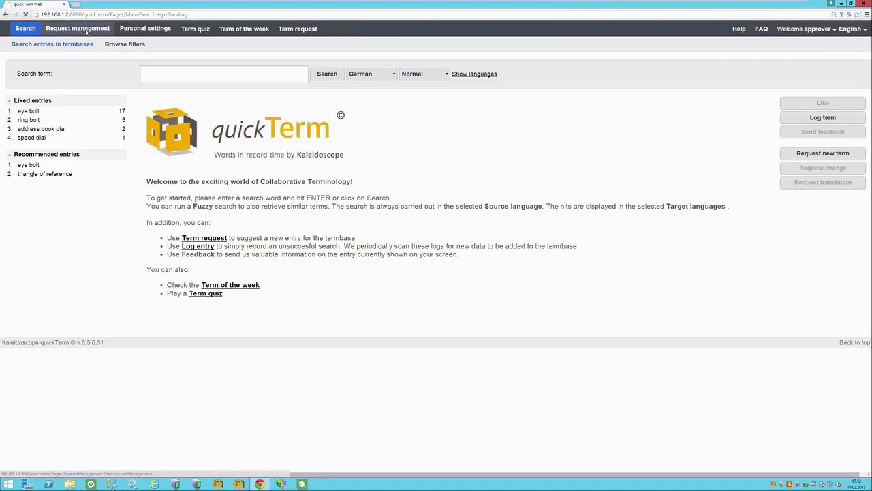
# Post the note 'sfghsdfghsdfg sdfg sdf g' on the thin slab casting plant request and approve the entry.
pyautogui.click(87, 30)
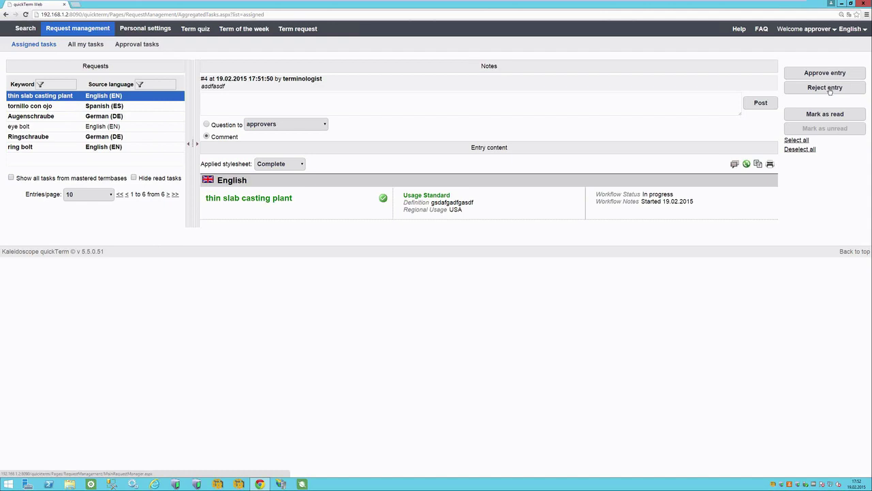
pyautogui.press('Num_Lock')
pyautogui.click(242, 104)
pyautogui.write('sfghsdfghsdfg sdfg sdf g')
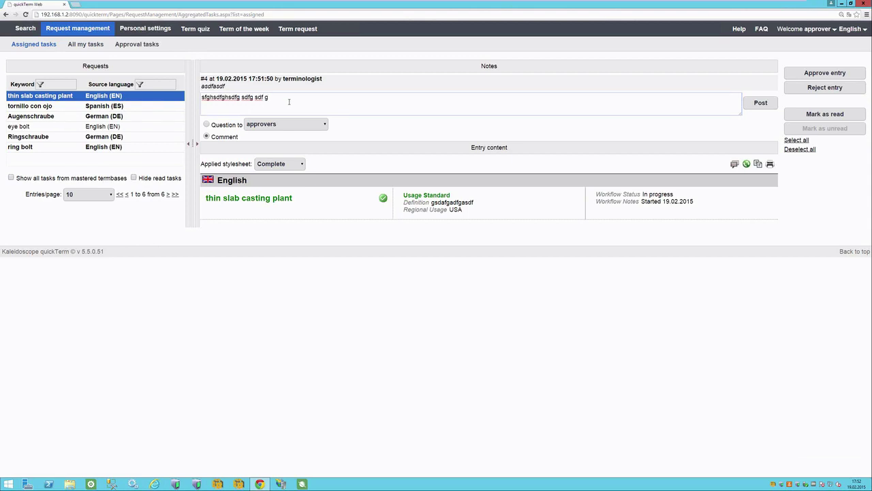
pyautogui.click(762, 103)
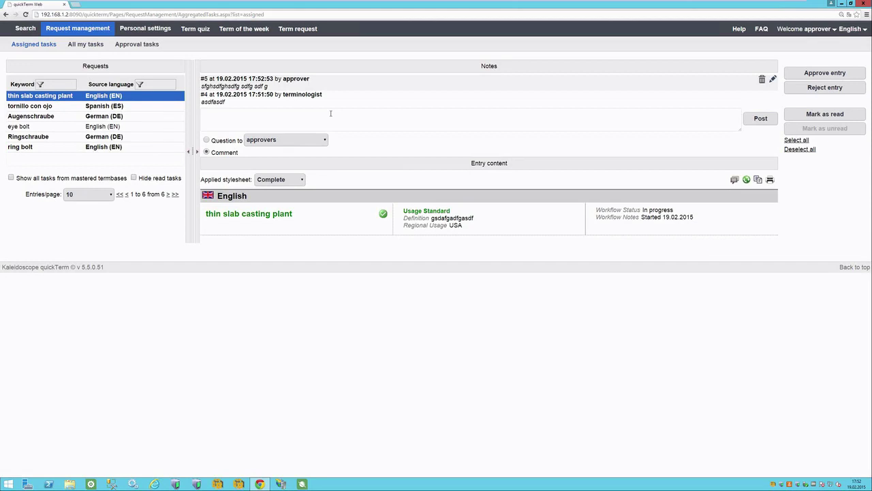
pyautogui.click(830, 74)
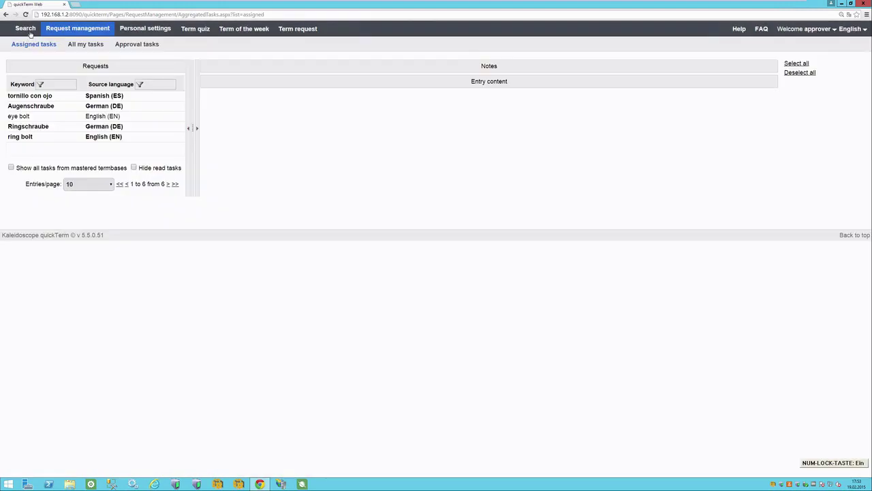
# Search English terms for 'thin' to find the approved thin slab casting plant entry.
pyautogui.click(31, 32)
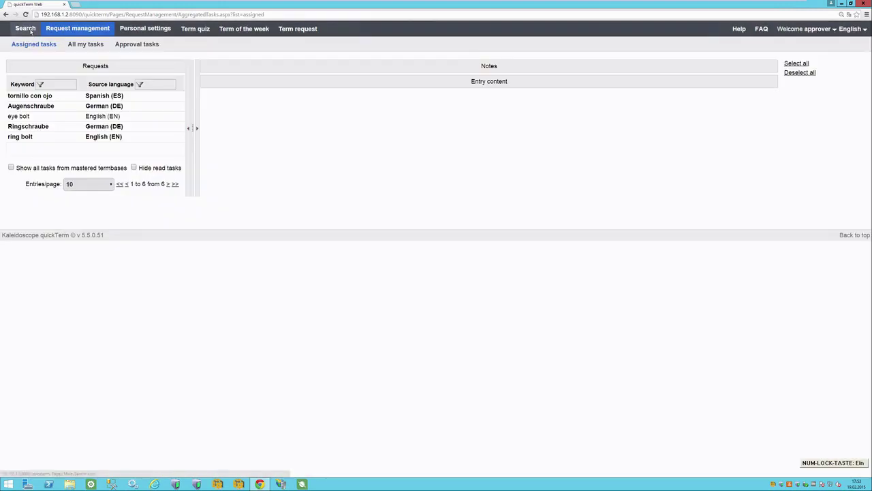
pyautogui.write('thin')
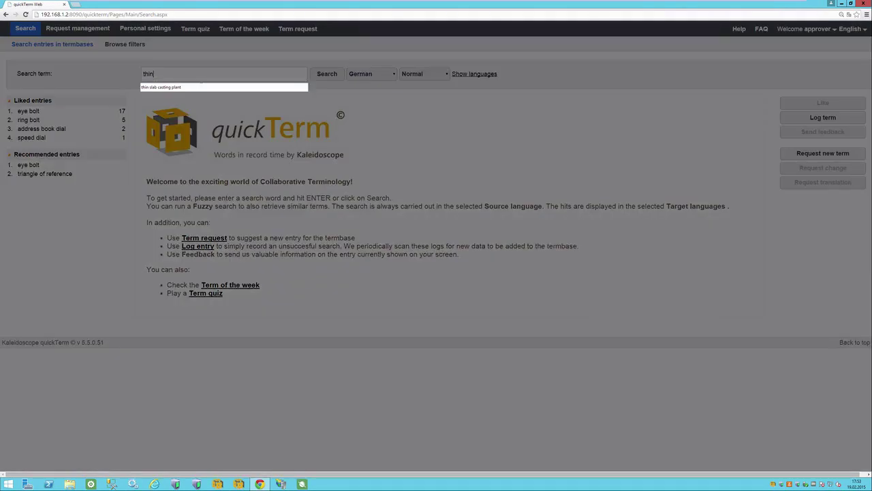
pyautogui.click(371, 73)
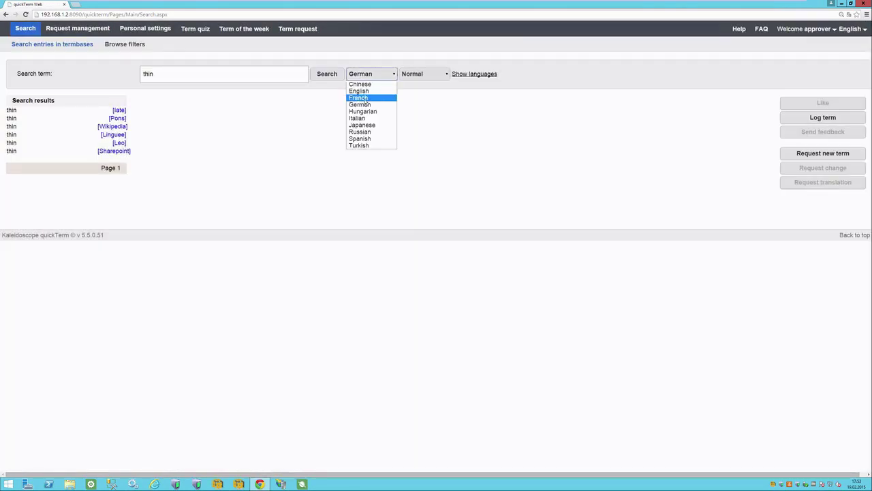
pyautogui.click(368, 90)
pyautogui.click(328, 75)
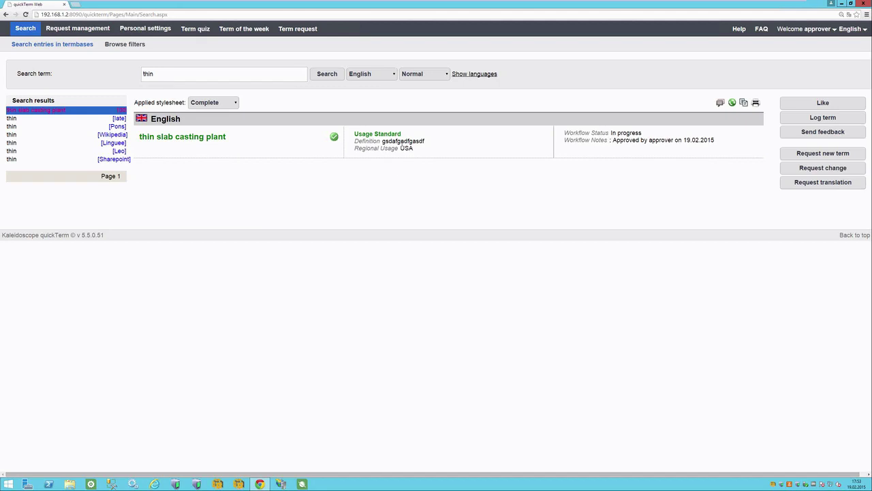
pyautogui.doubleClick(620, 140)
pyautogui.click(639, 134)
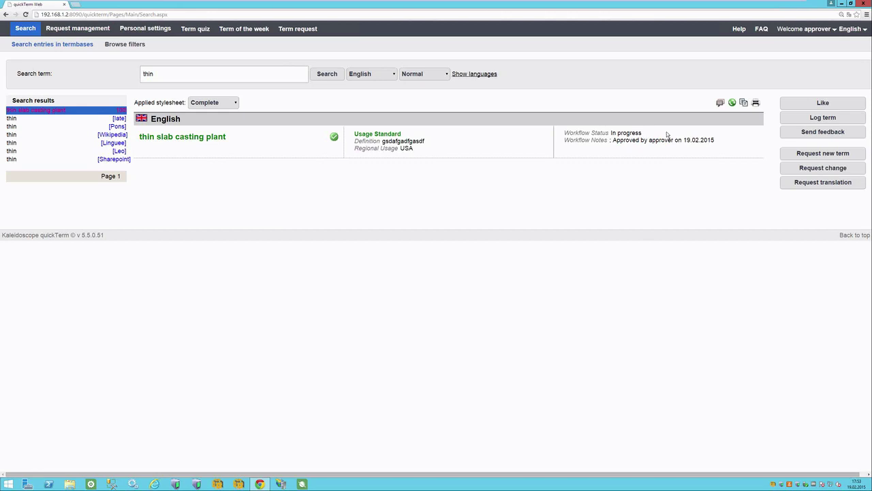
# View the entry's workflow history, then close it.
pyautogui.click(720, 102)
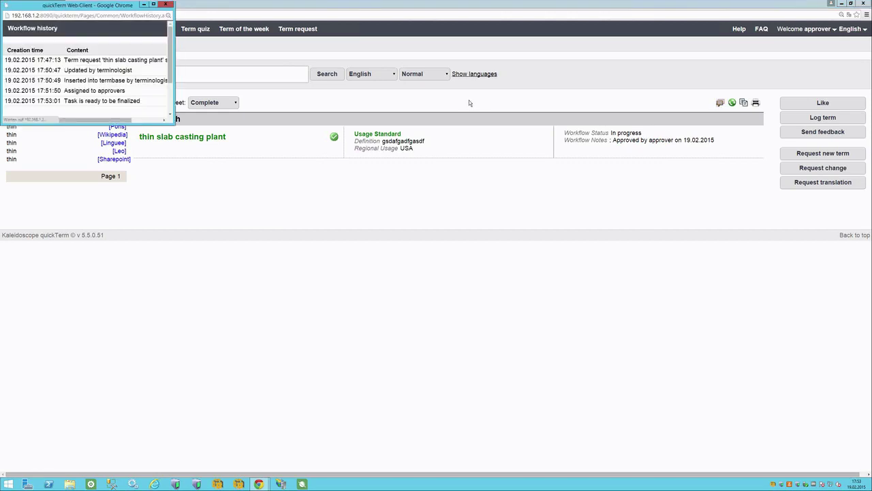
pyautogui.press('Num_Lock')
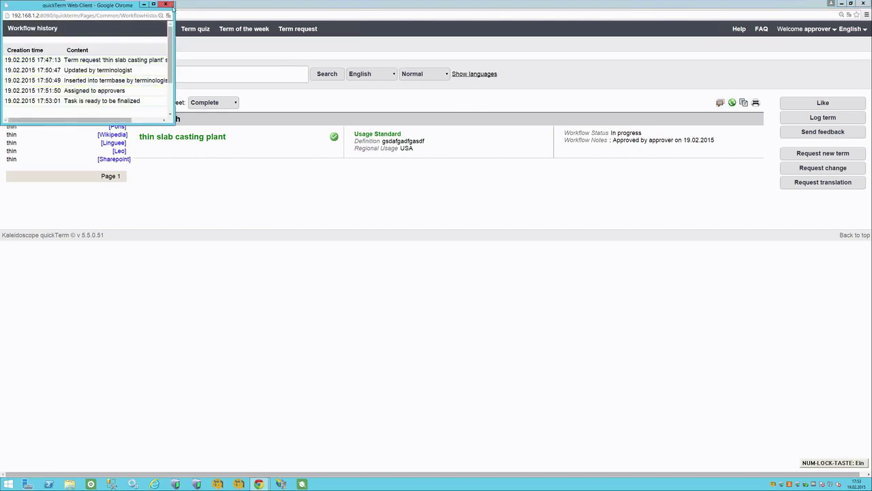
pyautogui.click(166, 4)
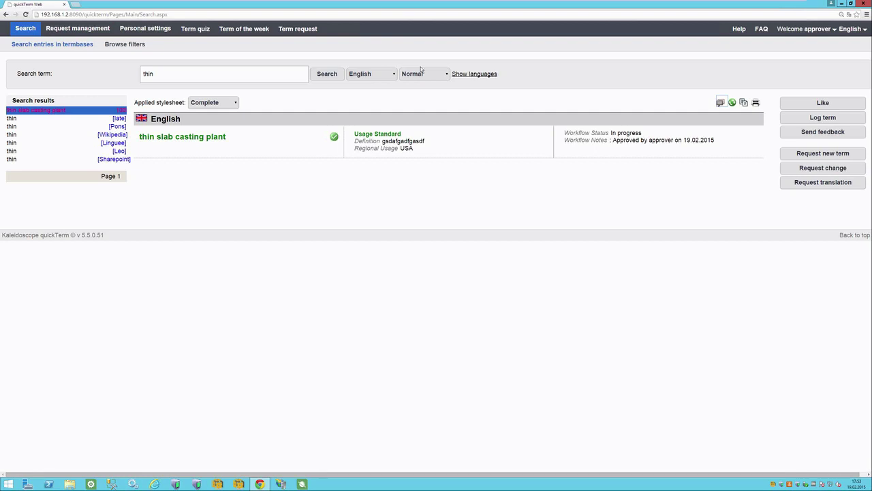
pyautogui.moveTo(779, 6)
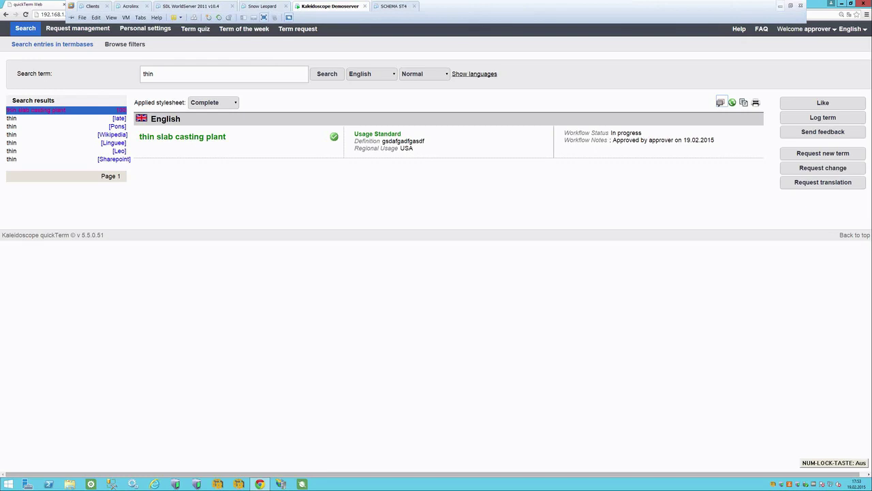